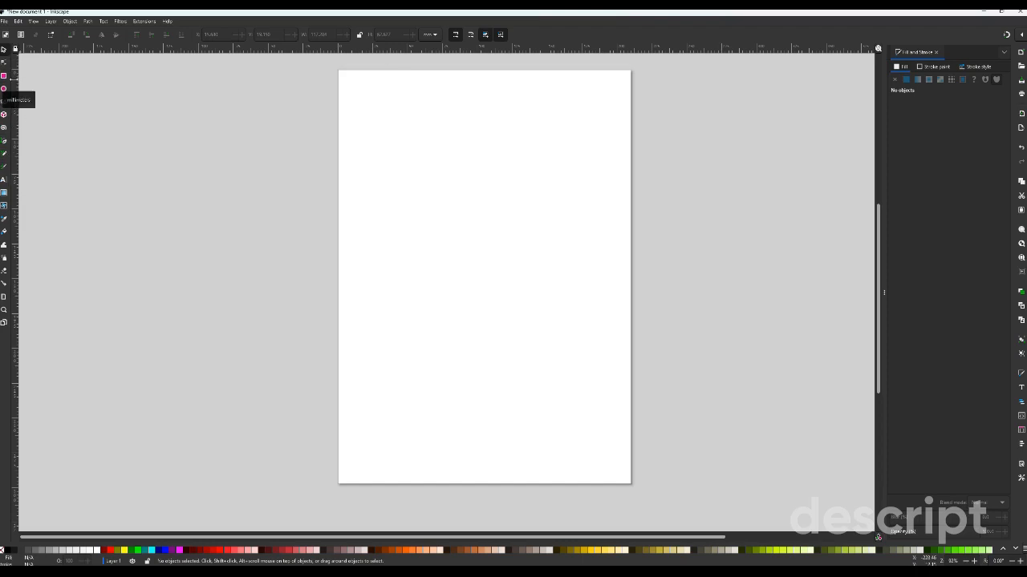
- Draw a green rectangle about 137 by 89 mm in the upper part of the page and switch its units to inches
left_click(4, 77)
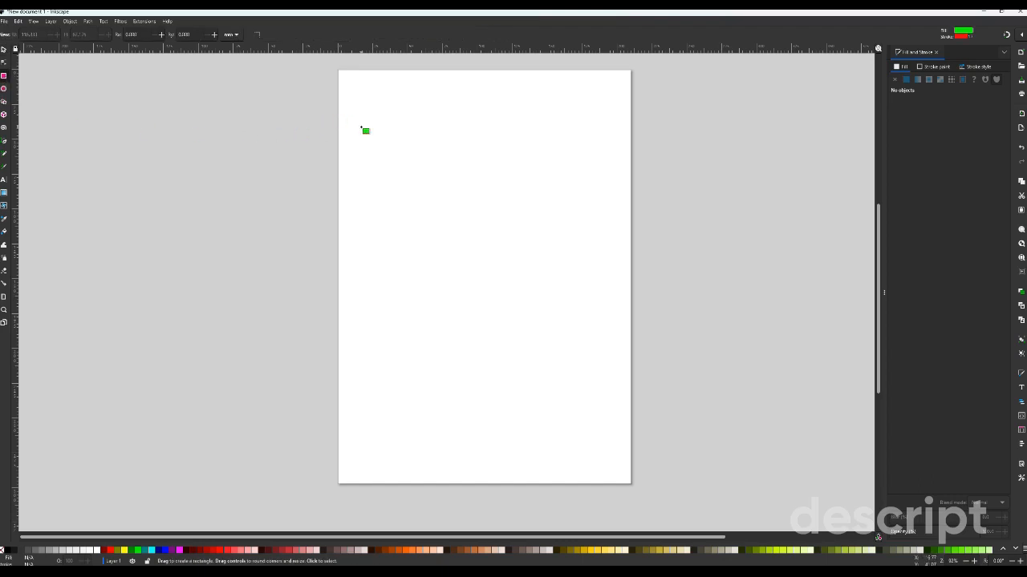
left_click_drag(366, 97, 557, 221)
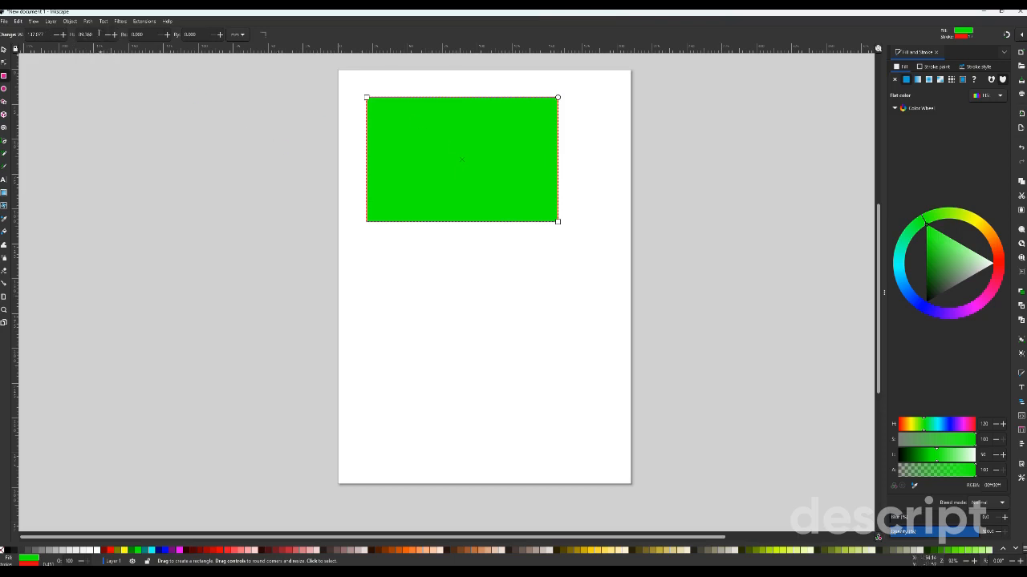
left_click(236, 34)
left_click(236, 28)
- Show the rectangle's Fill and Stroke settings and examine its stroke paint and stroke style options
right_click(418, 98)
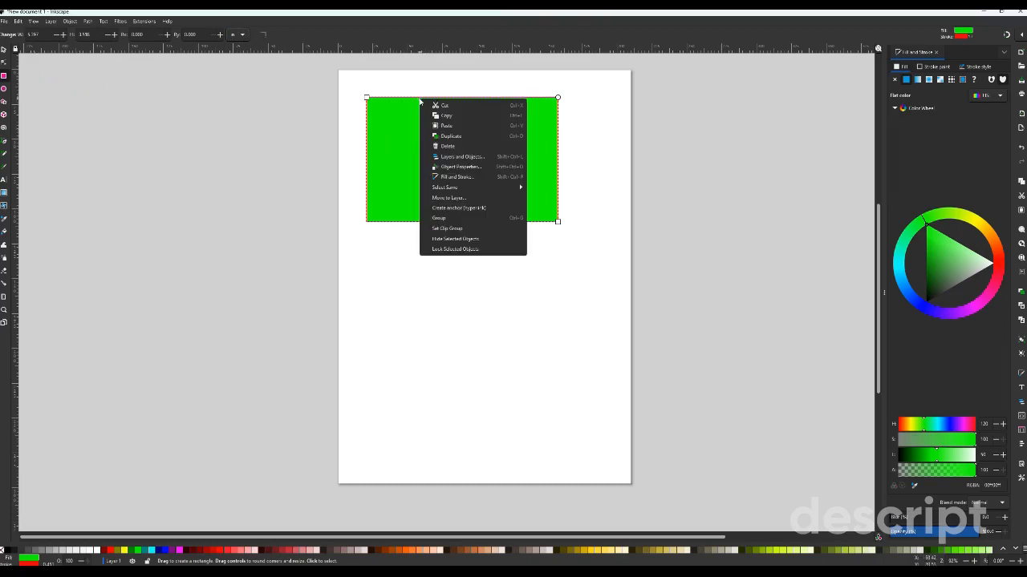
left_click(470, 175)
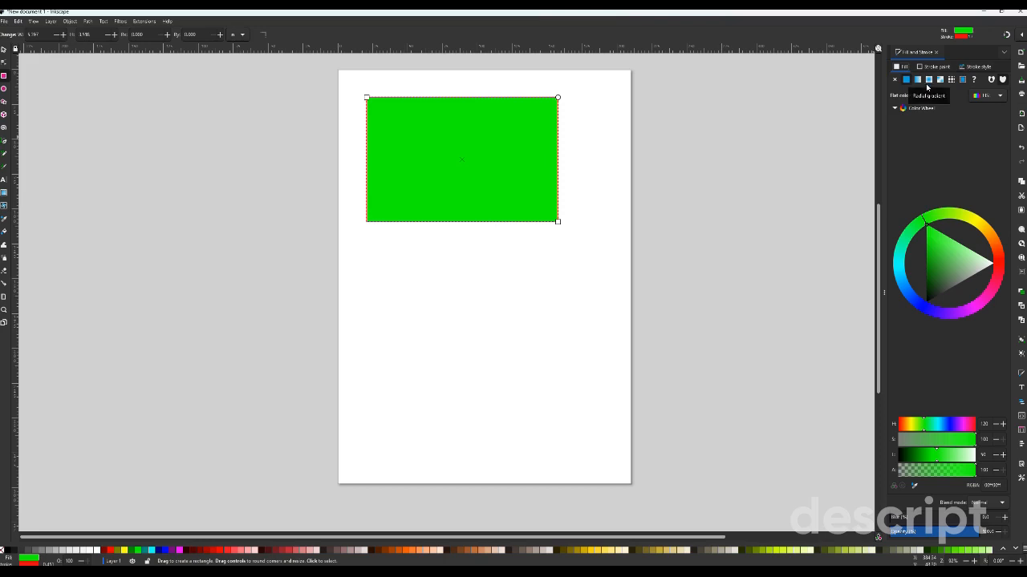
left_click(944, 67)
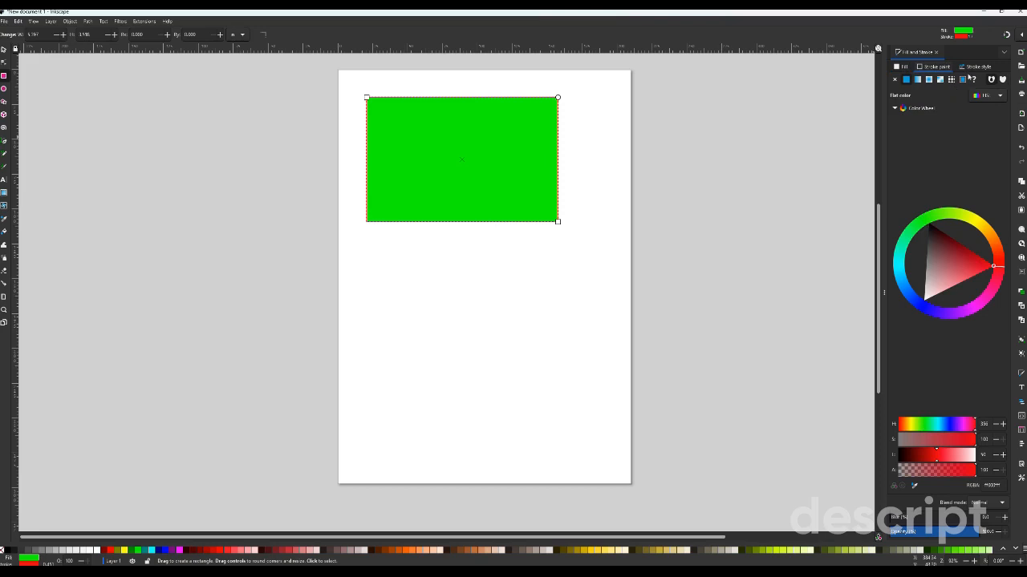
left_click(974, 67)
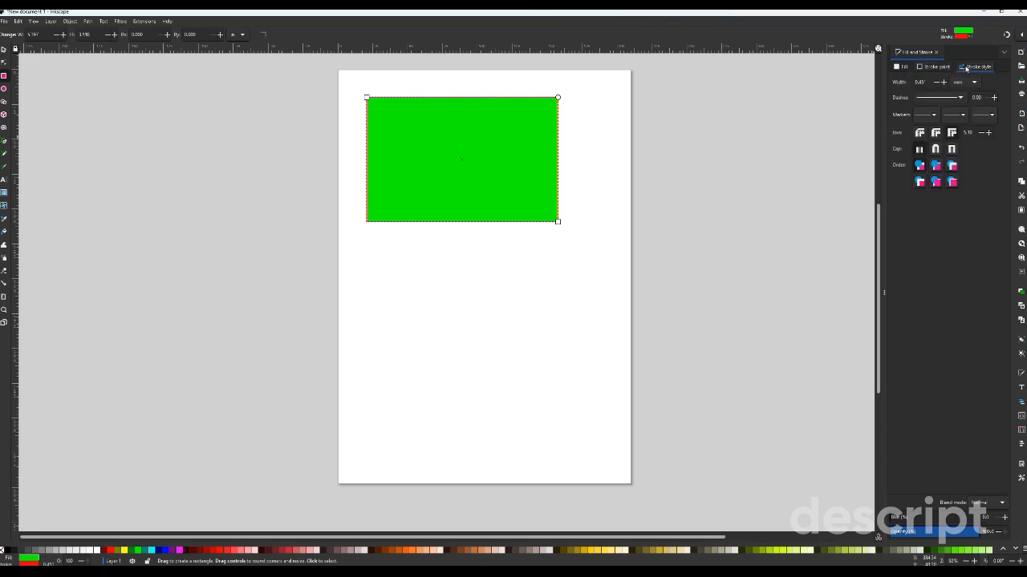
- Try the rectangle without a fill, restore its flat green fill, and show the stroke paint settings again
left_click(902, 67)
left_click(895, 80)
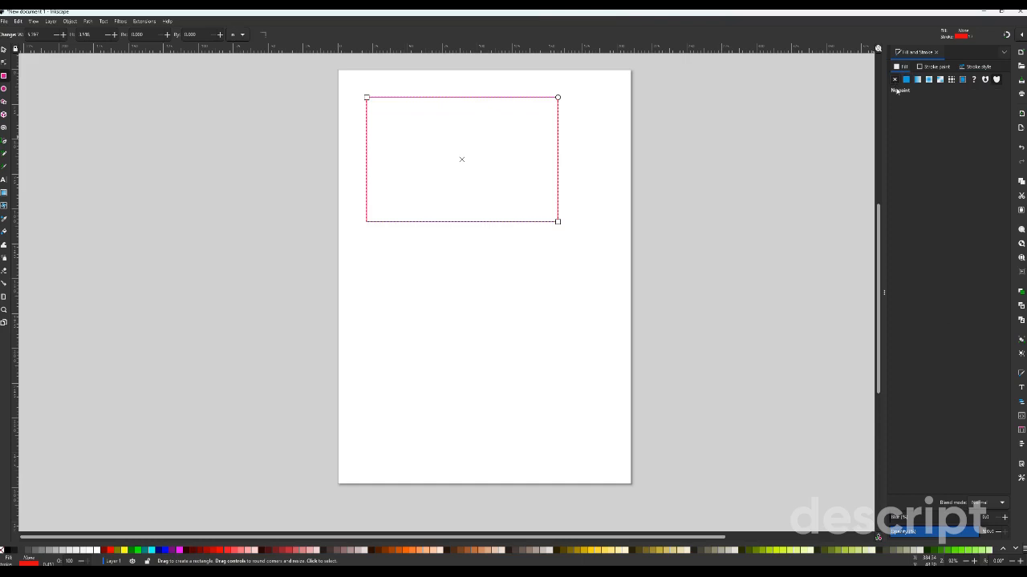
left_click(906, 79)
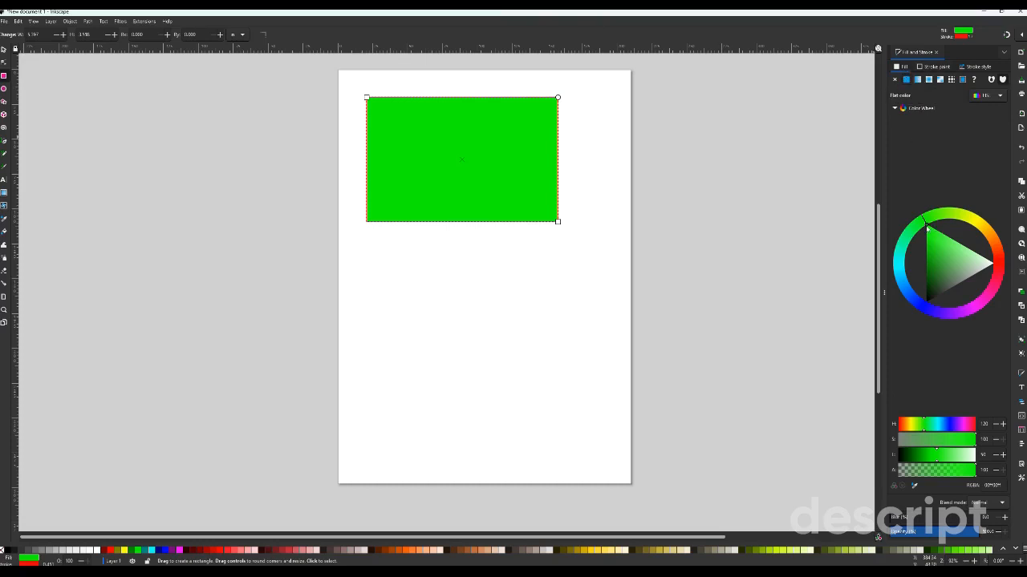
left_click(919, 66)
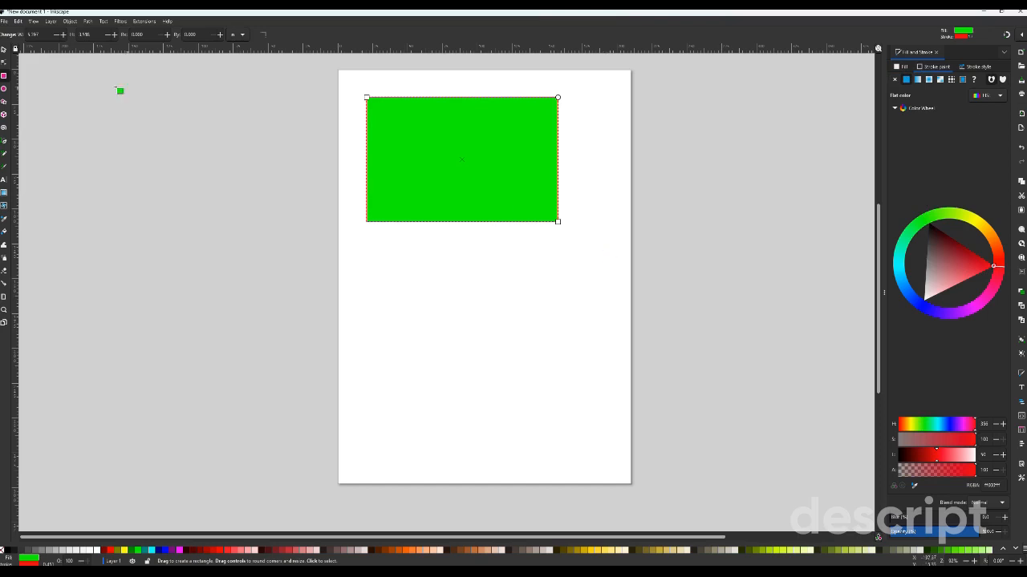
- Select the green rectangle and delete it from the page
left_click(4, 50)
left_click_drag(365, 138, 369, 137)
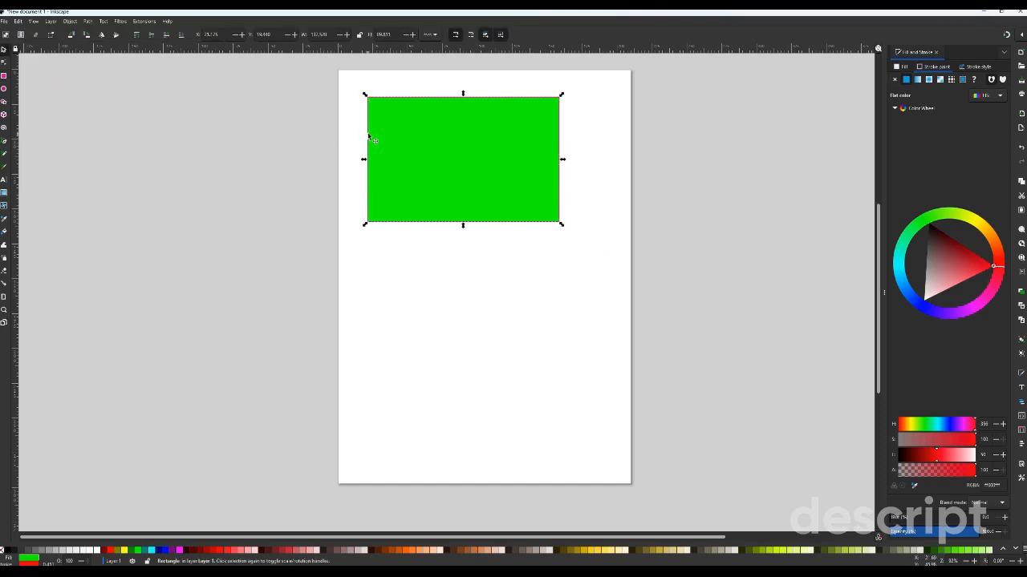
key("Delete")
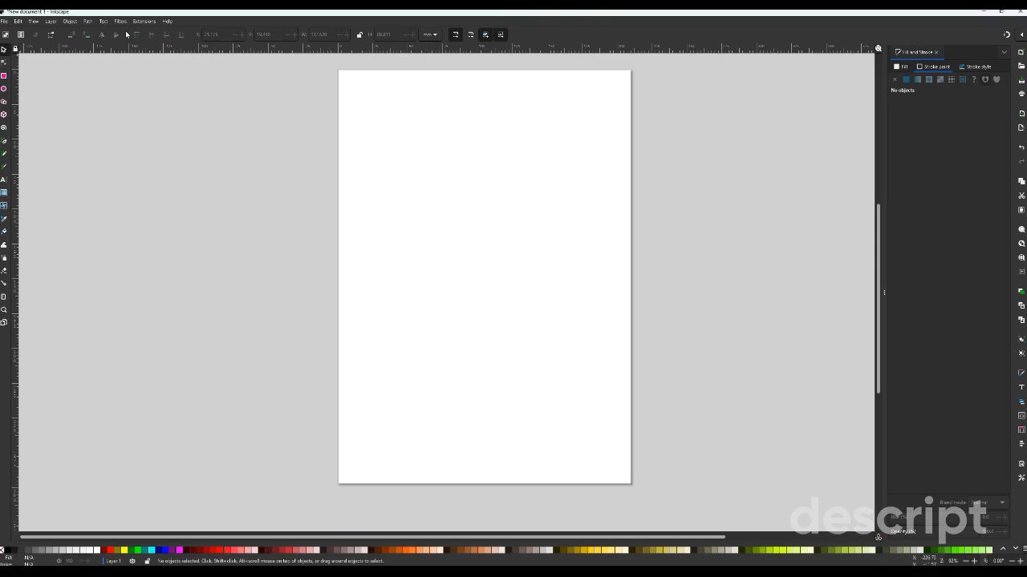
- Import the three-jellyfish JPEG drawing from Downloads as an embedded image, with DPI from file and rendering mode None (auto)
left_click(5, 22)
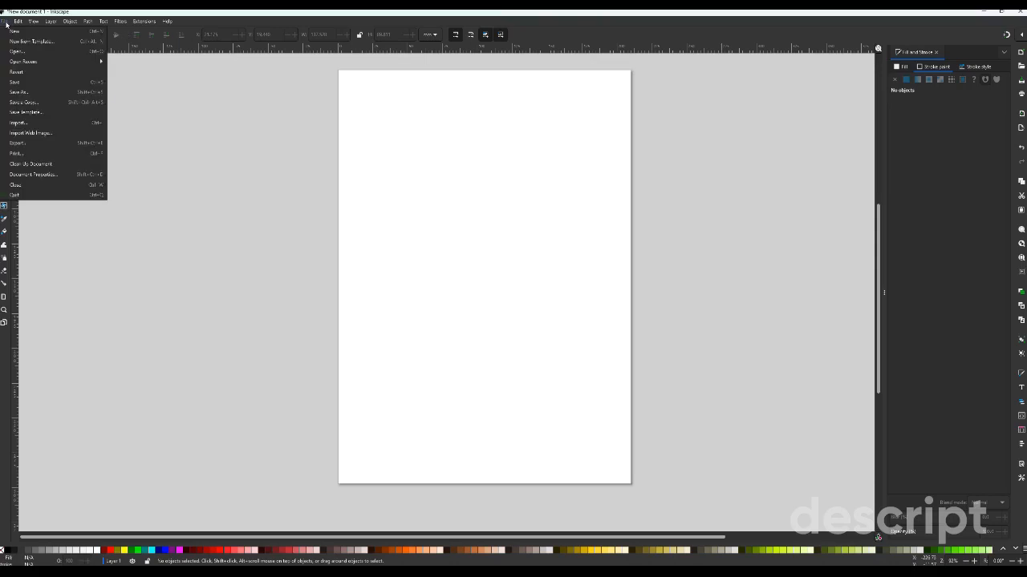
left_click(31, 124)
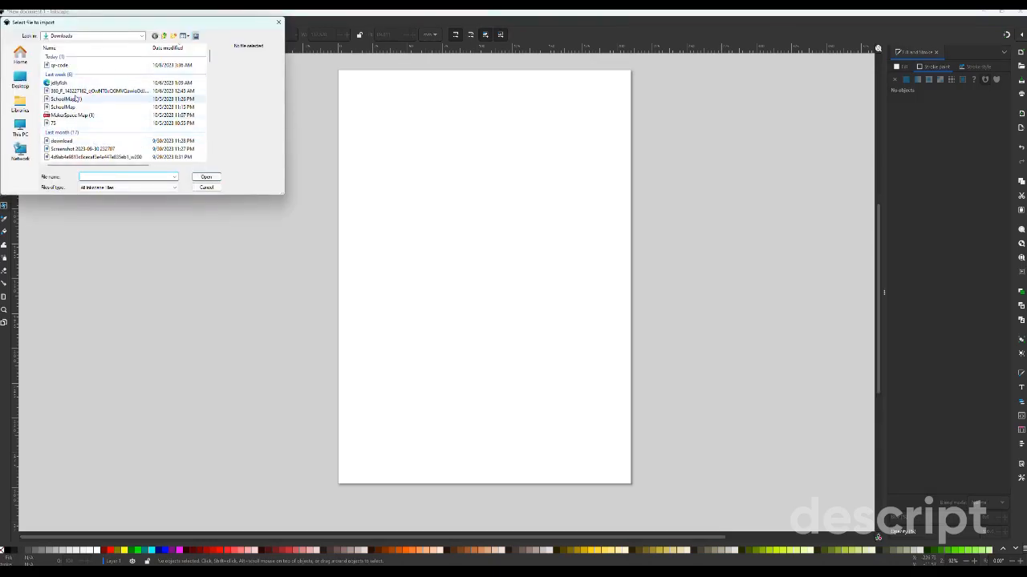
left_click(76, 91)
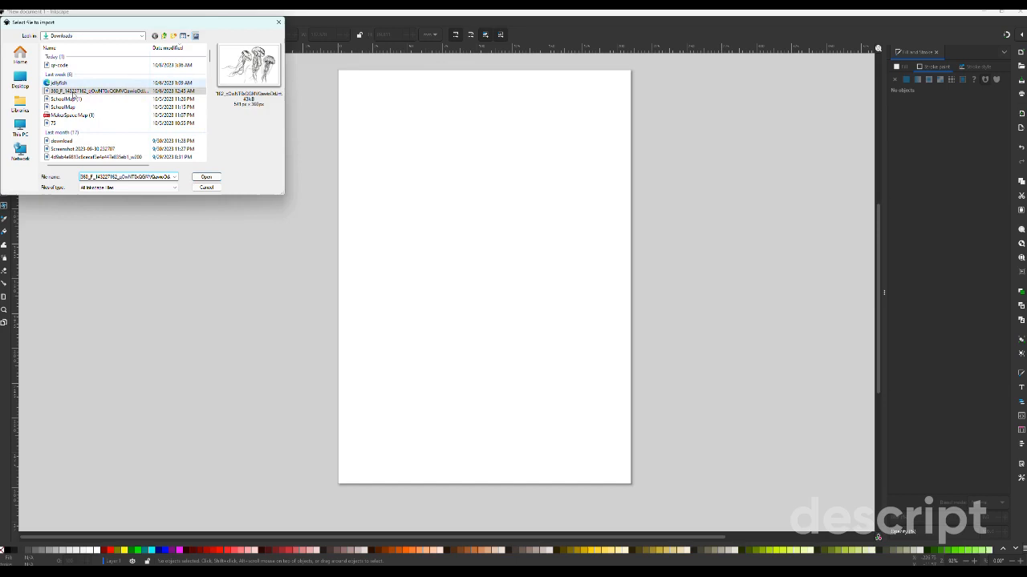
left_click(206, 177)
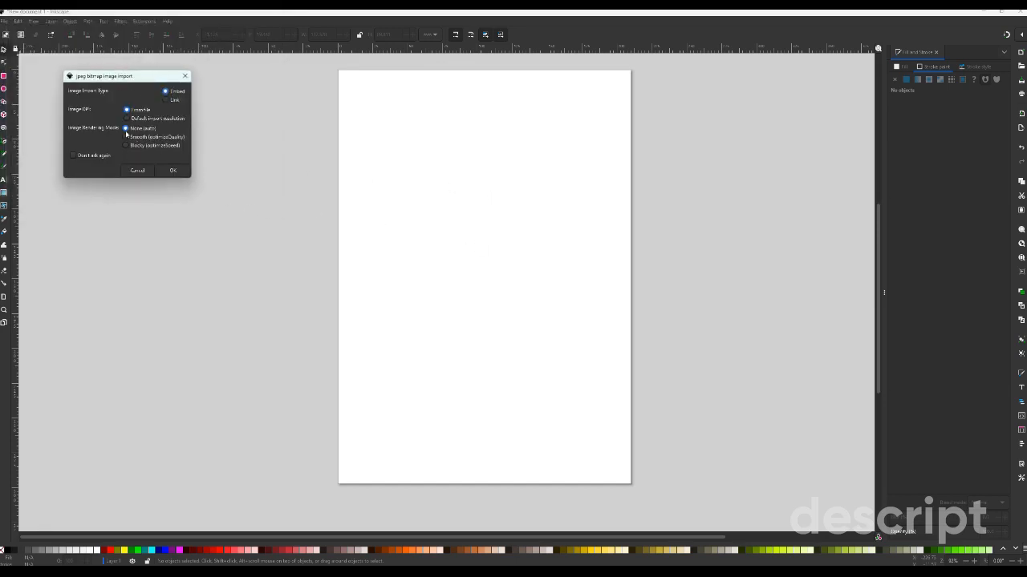
left_click(169, 171)
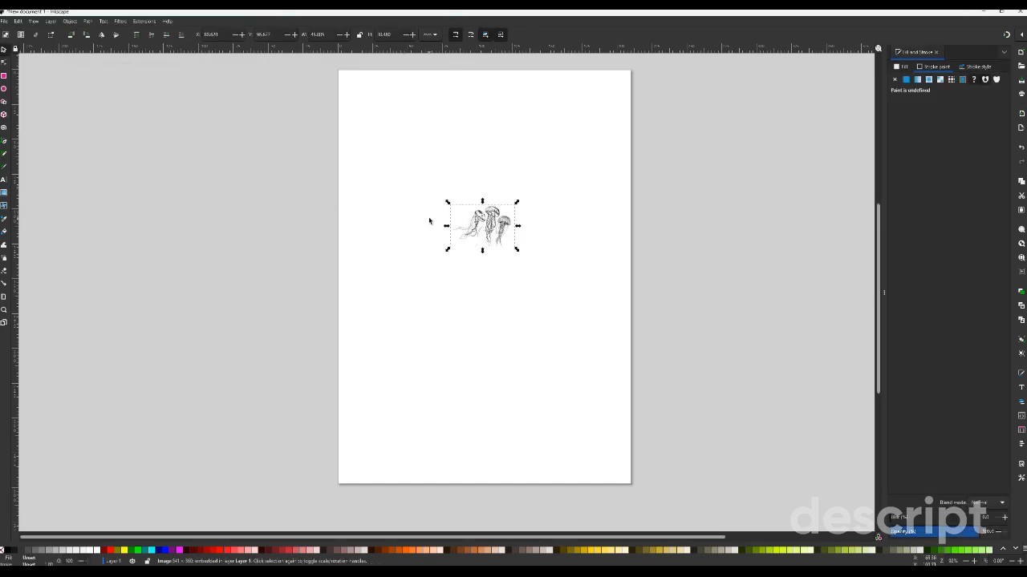
- Trace the jellyfish image with Trace Bitmap as a single scan, using the Autotrace detection mode
right_click(496, 231)
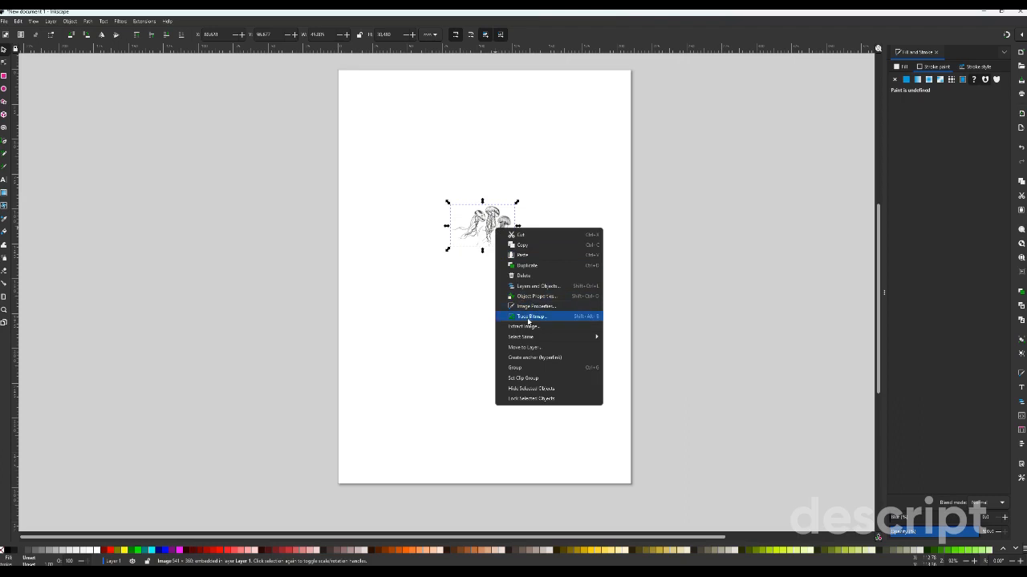
left_click(528, 319)
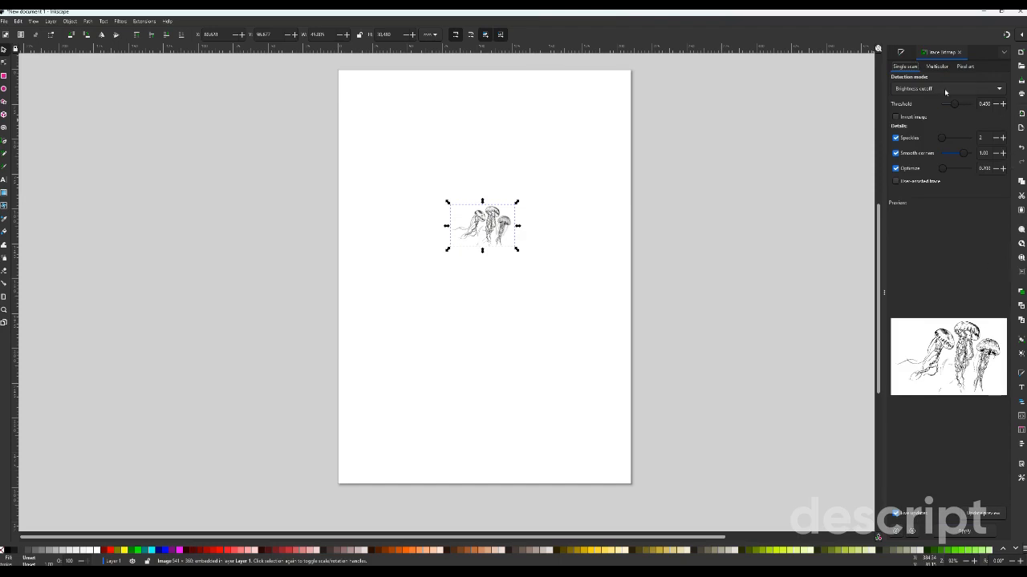
left_click(944, 88)
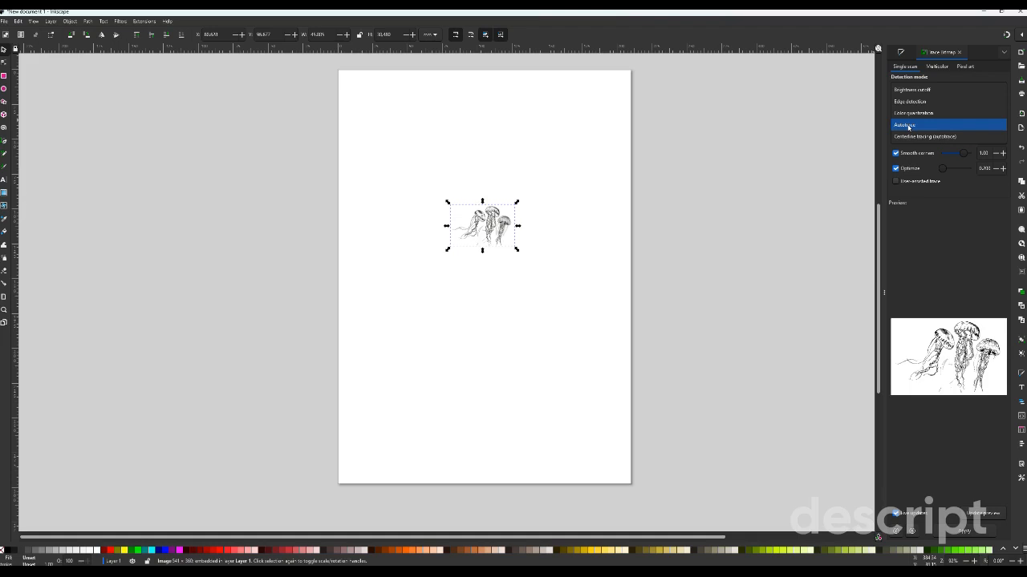
key("Escape")
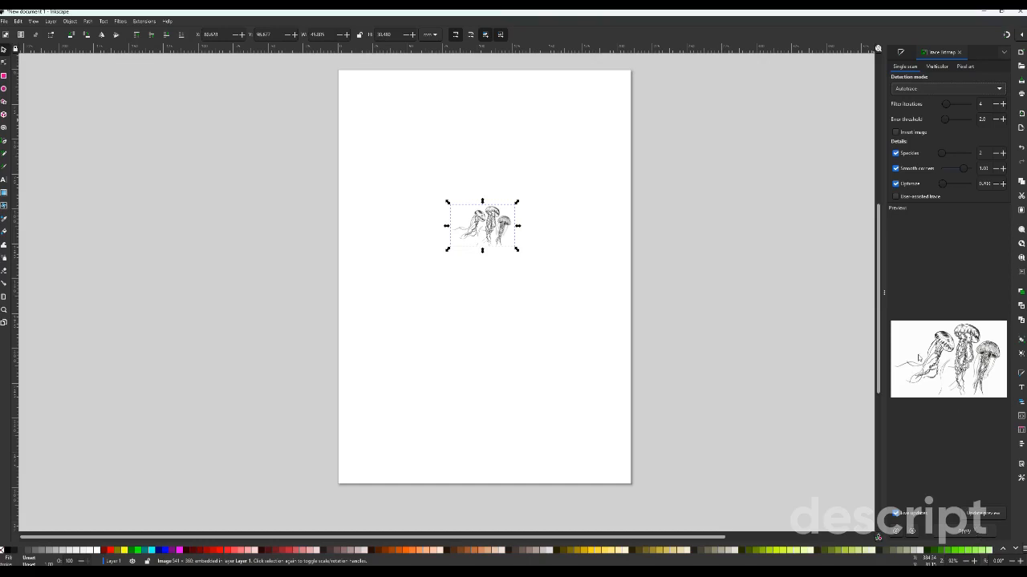
left_click(963, 533)
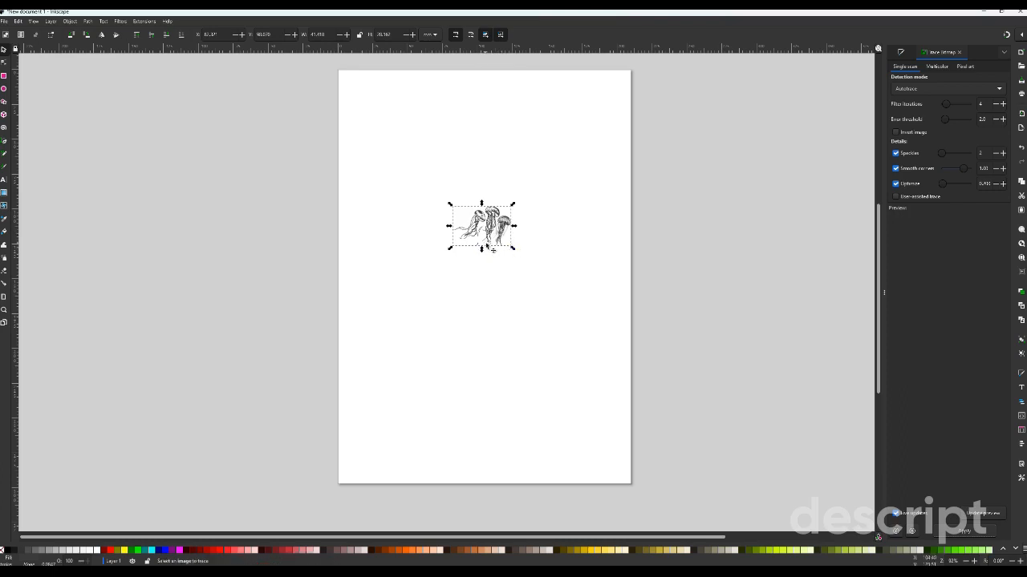
- Move the traced jellyfish path below the original image and delete the original bitmap
left_click_drag(495, 228, 503, 299)
left_click(490, 218)
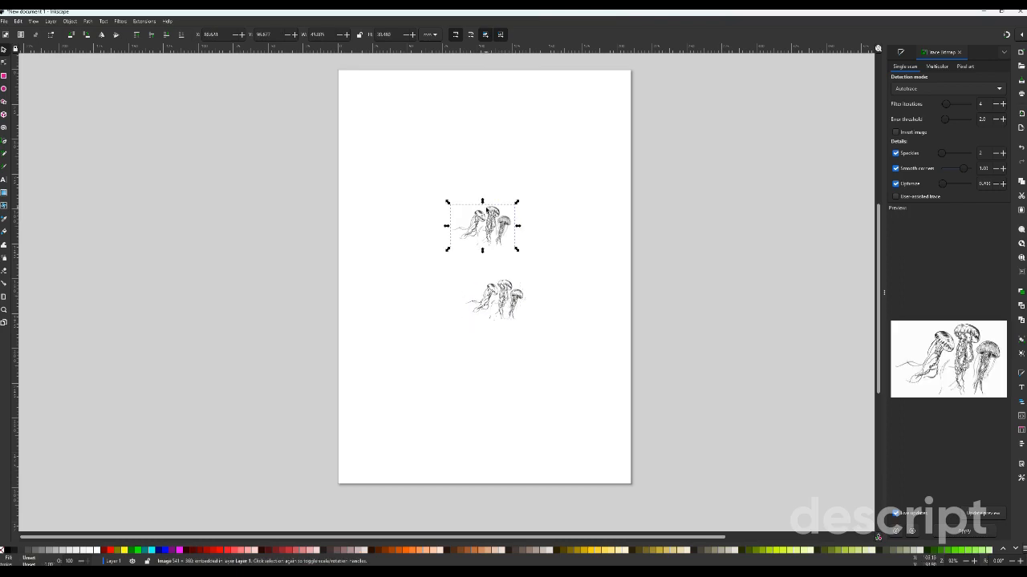
key("Delete")
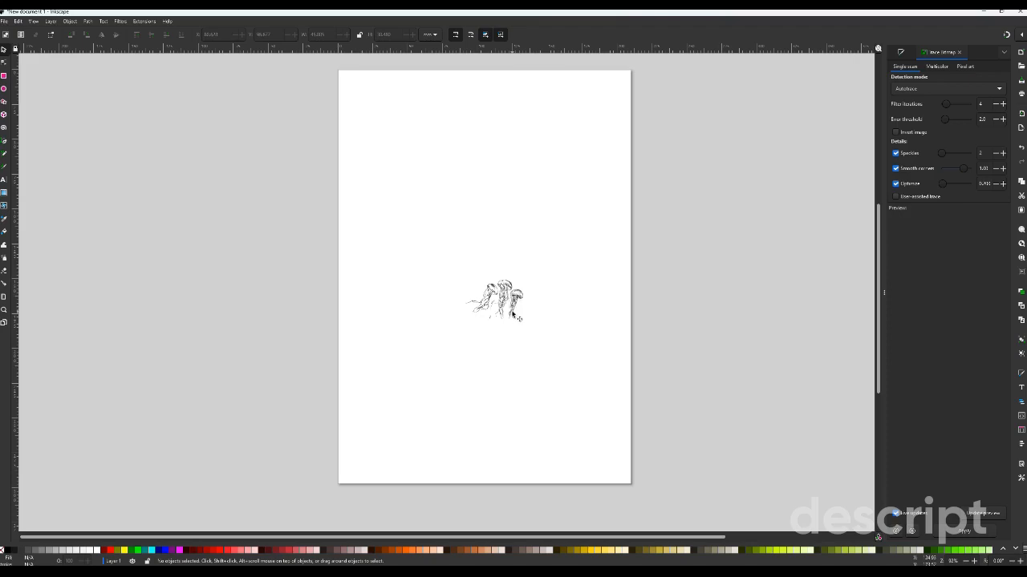
- Enlarge the traced jellyfish to about 77 by 52 mm and shift the drawing slightly up and to the right
scroll(517, 314, "up", 10, "ctrl")
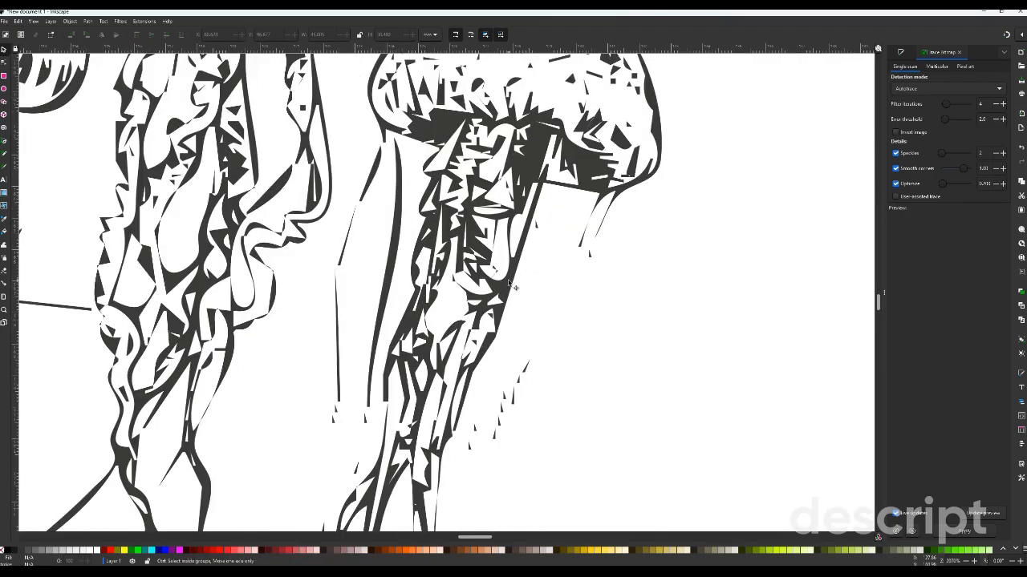
scroll(513, 286, "down", 4, "ctrl")
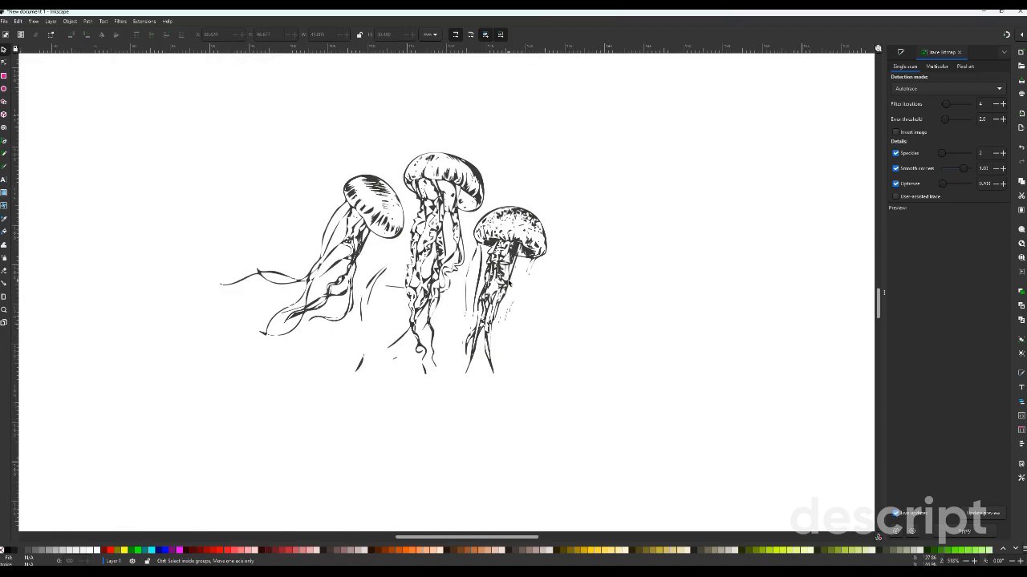
left_click(511, 300)
scroll(510, 300, "down", 3)
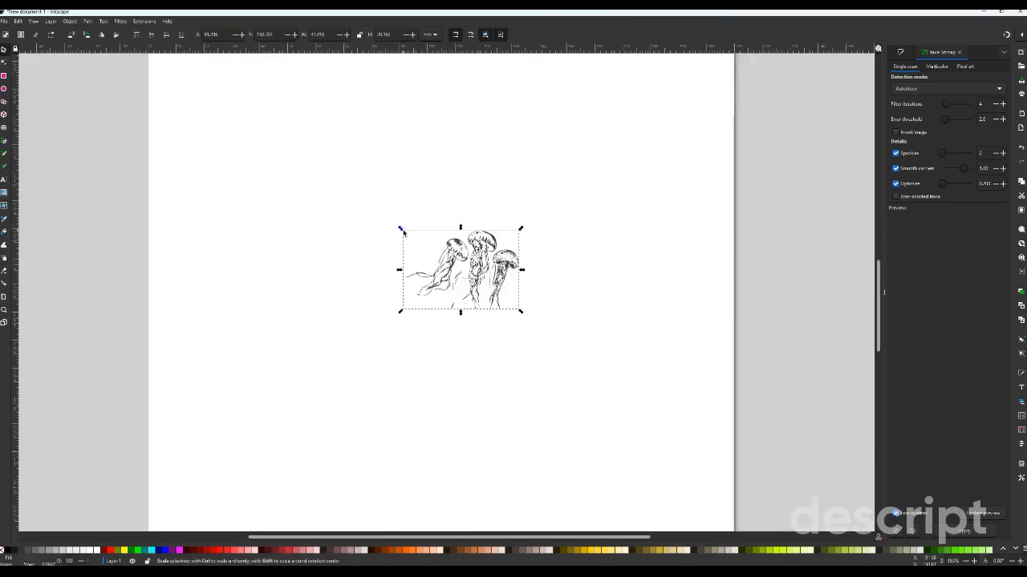
left_click_drag(402, 231, 302, 161)
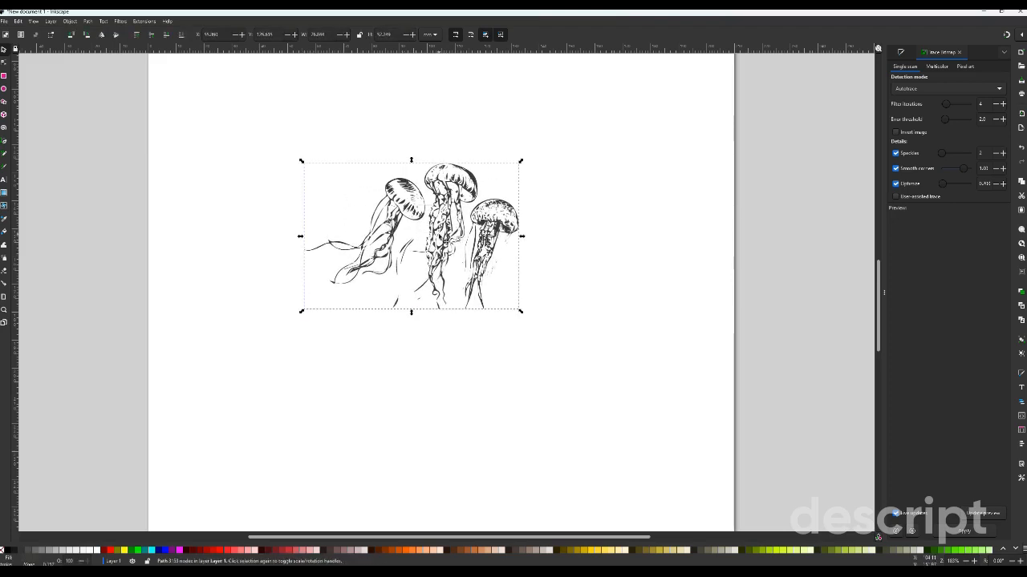
left_click_drag(440, 240, 458, 227)
- Stretch the traced jellyfish slightly wider, to about 81 by 53 mm
left_click(466, 215)
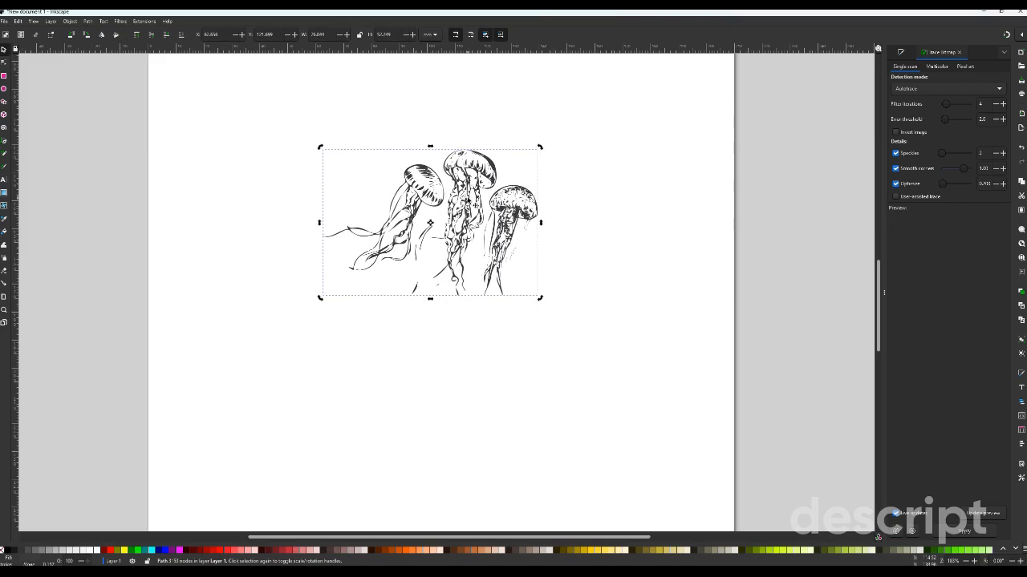
left_click(468, 211)
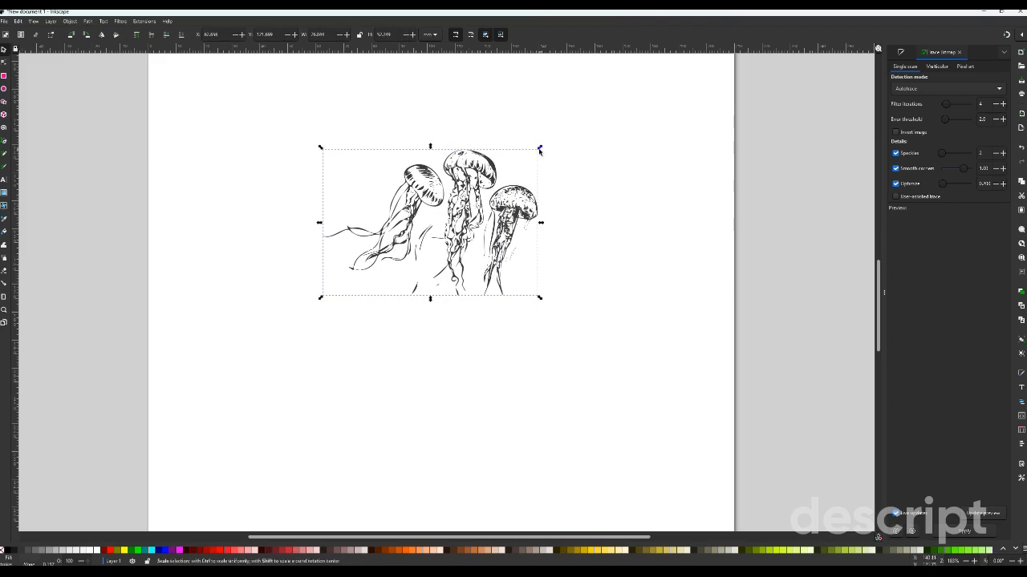
mouse_move(541, 148)
left_mouse_down()
mouse_move(557, 139)
mouse_move(551, 149)
left_mouse_up()
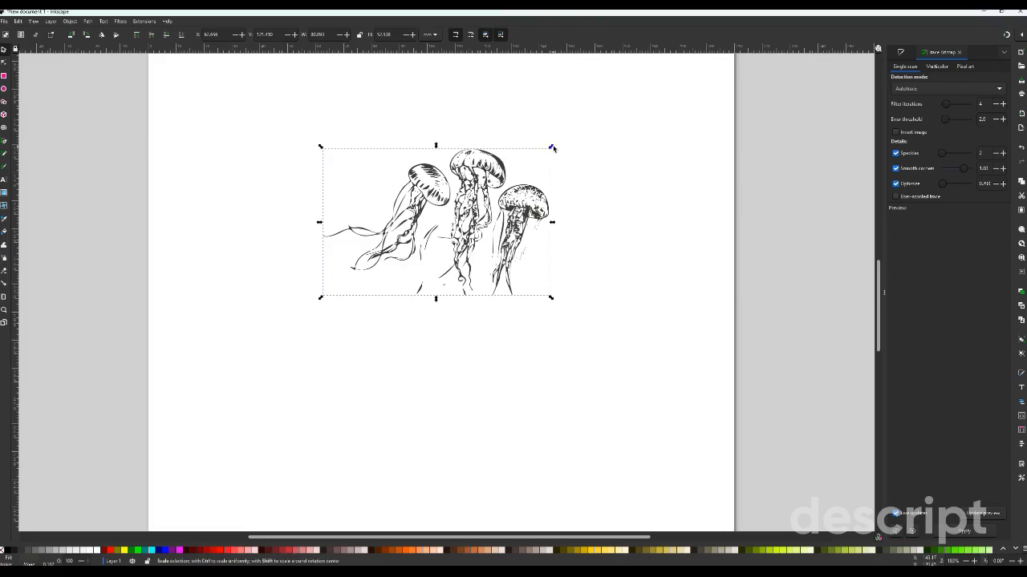
- Try rotating the traced jellyfish clockwise about its centre, and undo the rotation
left_click(552, 148)
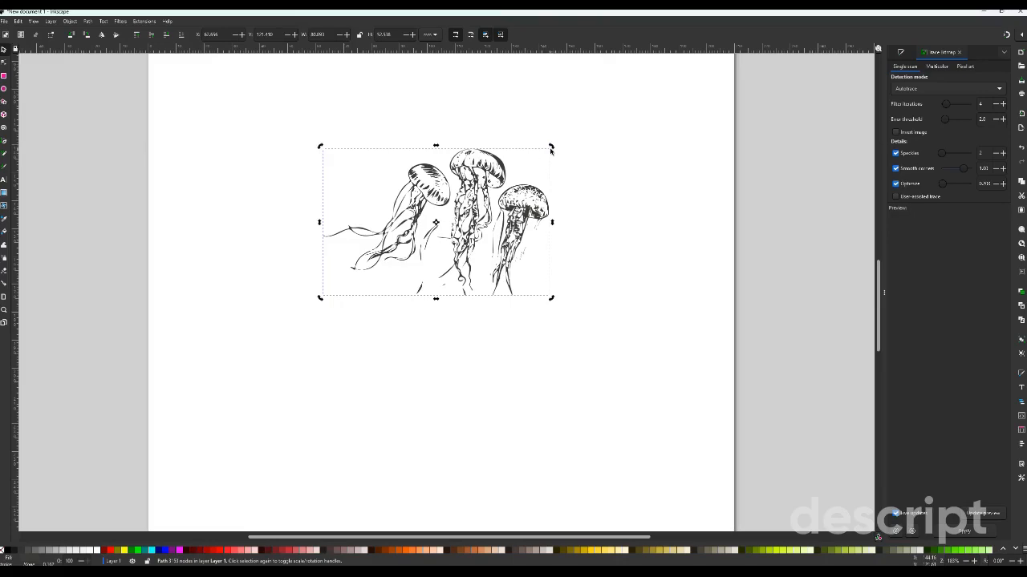
left_click_drag(551, 148, 591, 188)
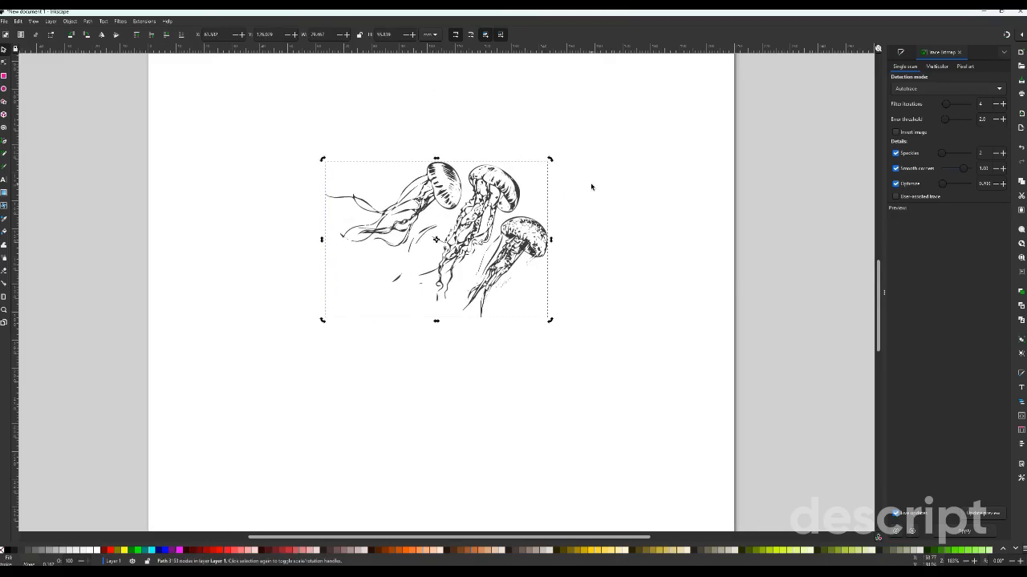
key("ctrl+z")
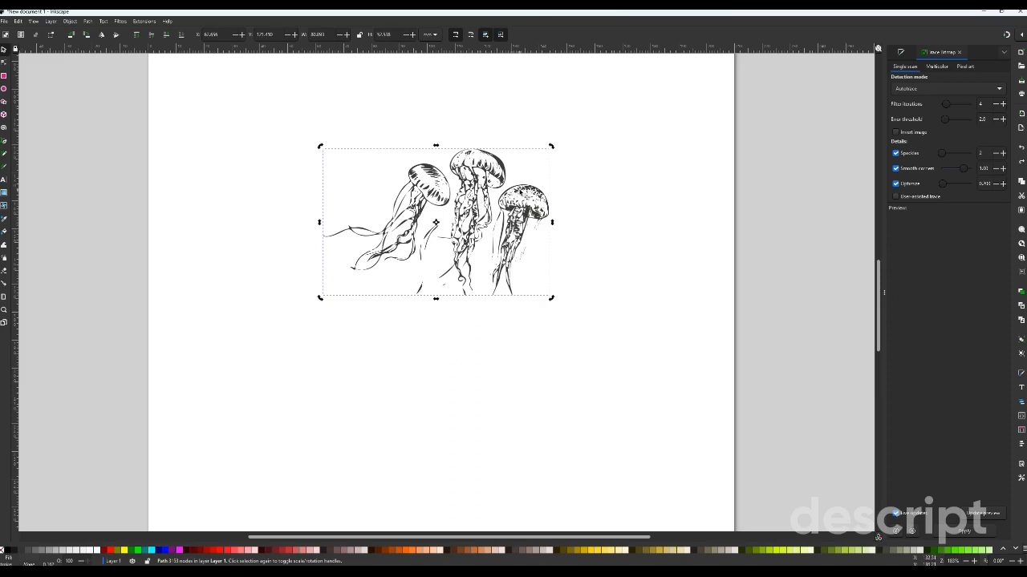
- Draw a green rectangle about 1 by 2 inches covering the rightmost jellyfish
left_click(5, 75)
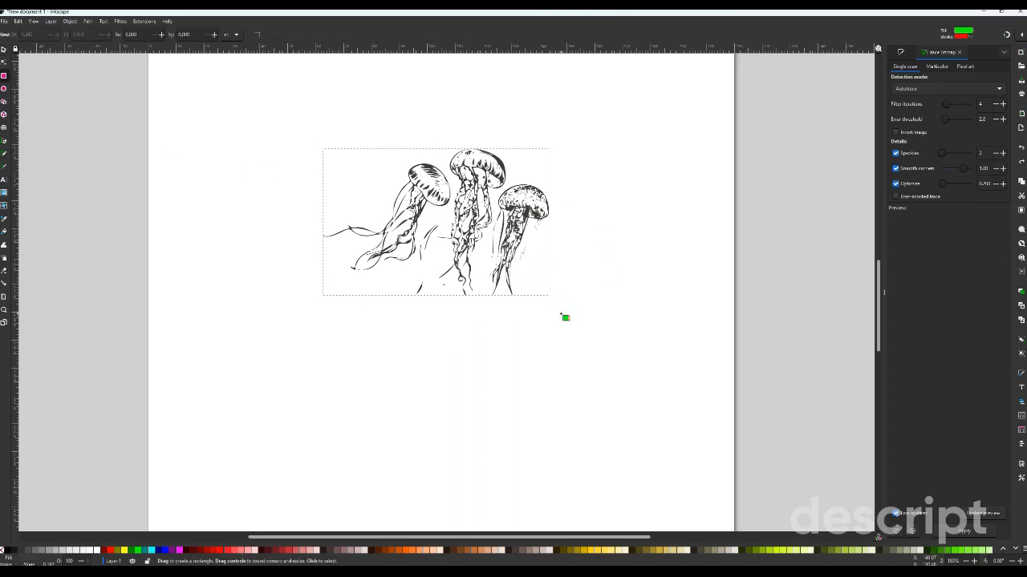
left_click_drag(559, 320, 489, 181)
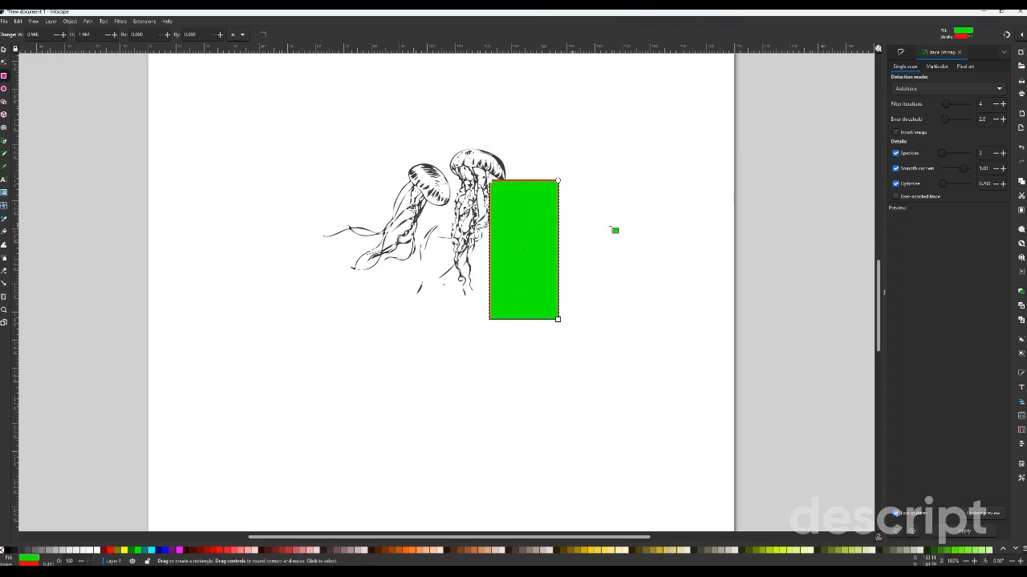
- Lower the green rectangle's opacity to about 51% so the jellyfish beneath shows through
left_click(904, 52)
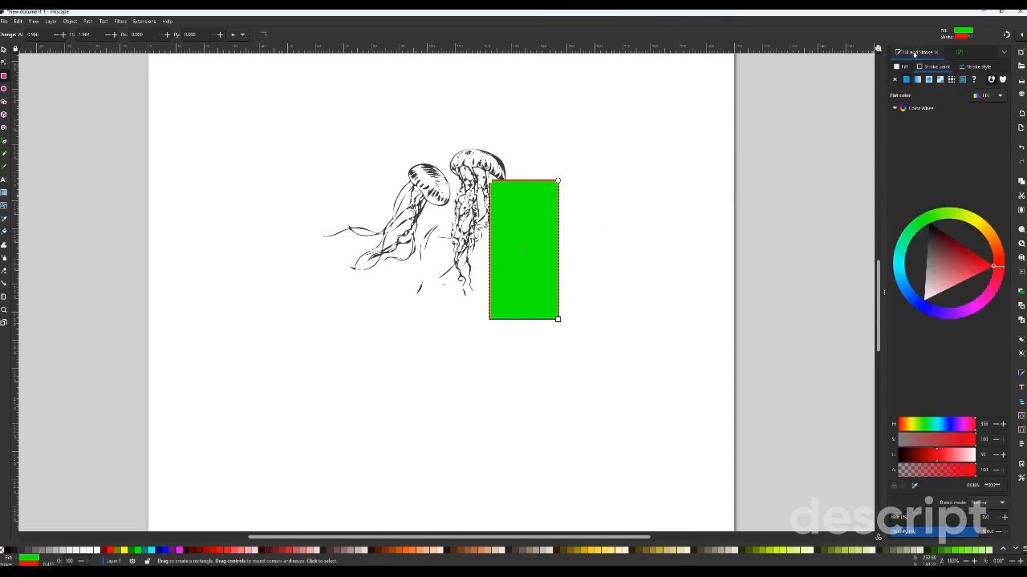
right_click(536, 229)
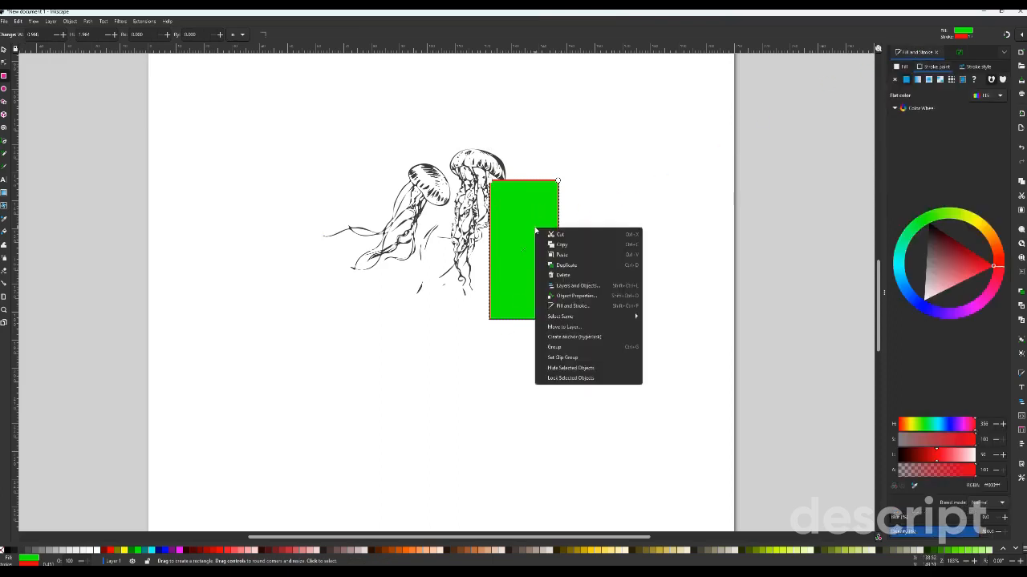
left_click(575, 306)
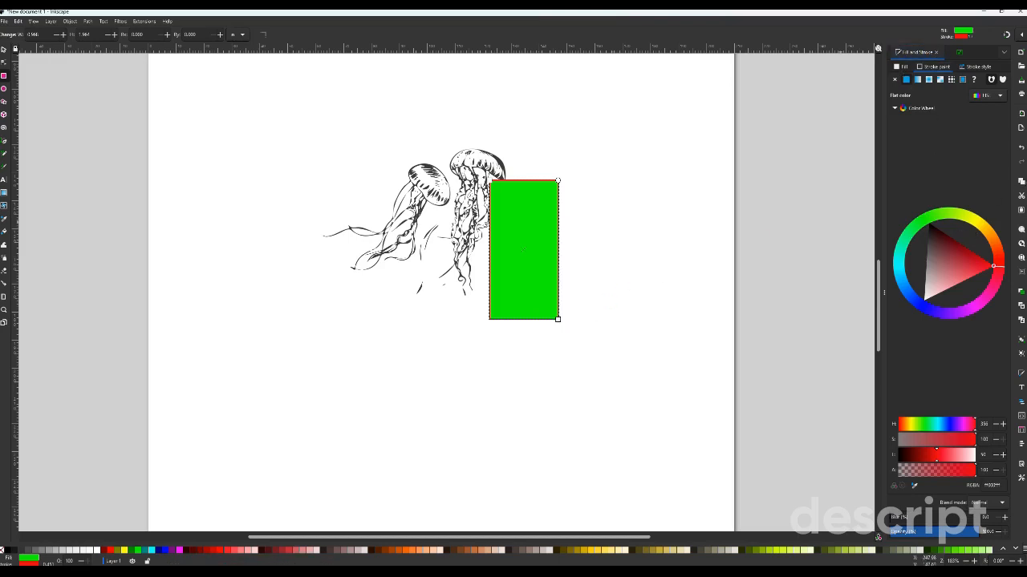
left_click(929, 532)
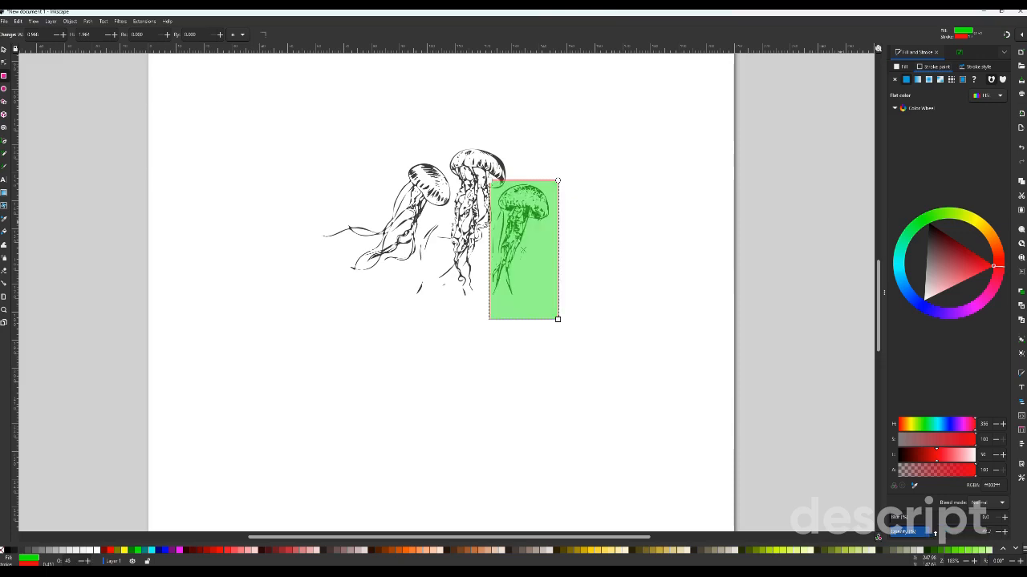
left_click(935, 532)
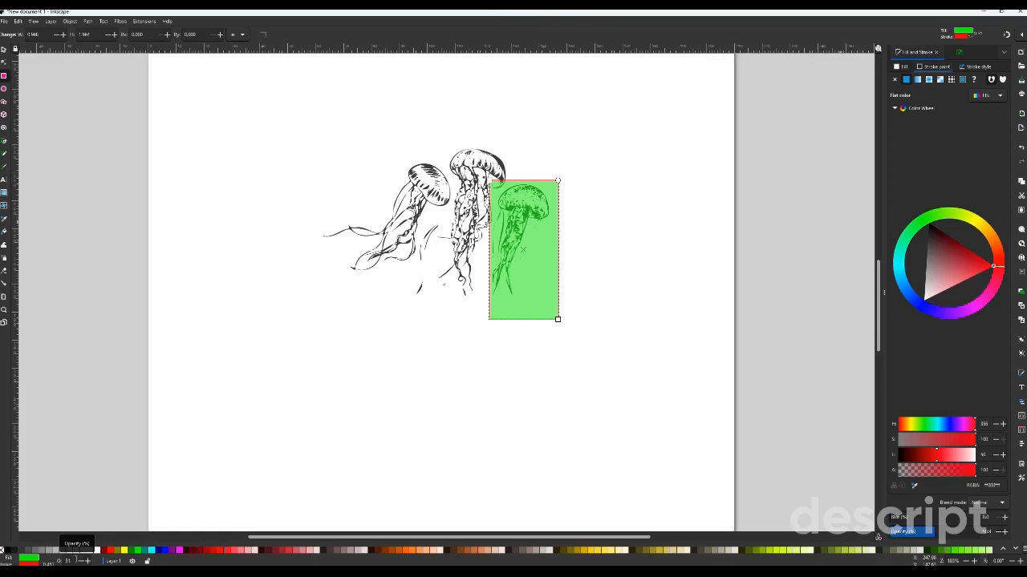
- Clip the jellyfish tracing to the green rectangle, keeping only the area around the rightmost jellyfish
left_click(4, 50)
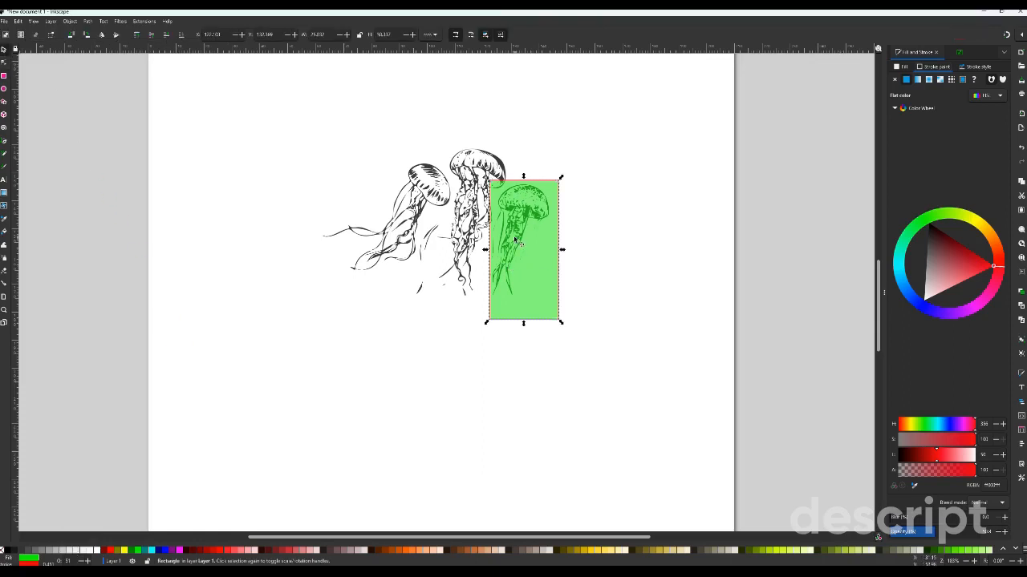
left_click_drag(242, 84, 682, 398)
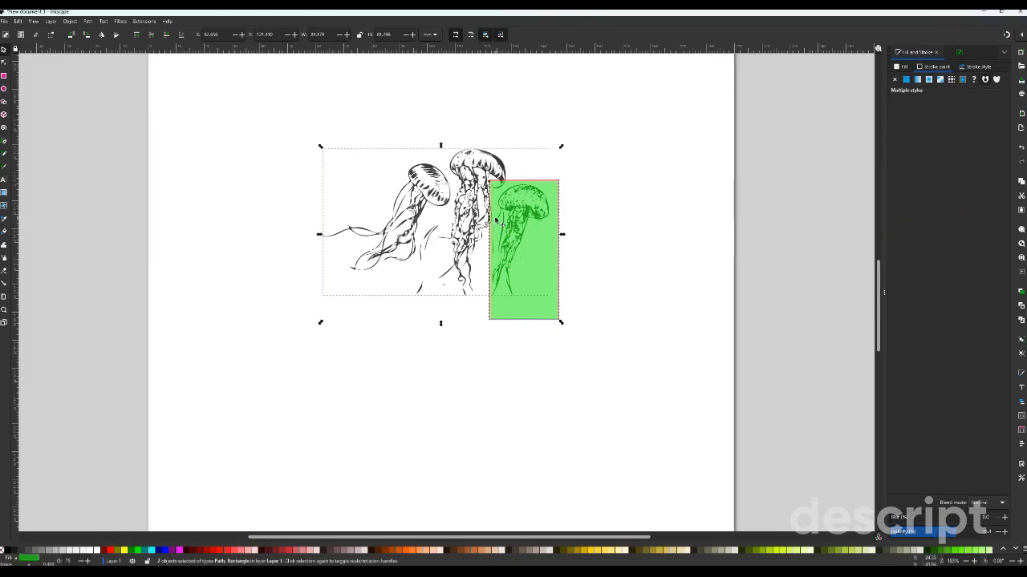
right_click(534, 231)
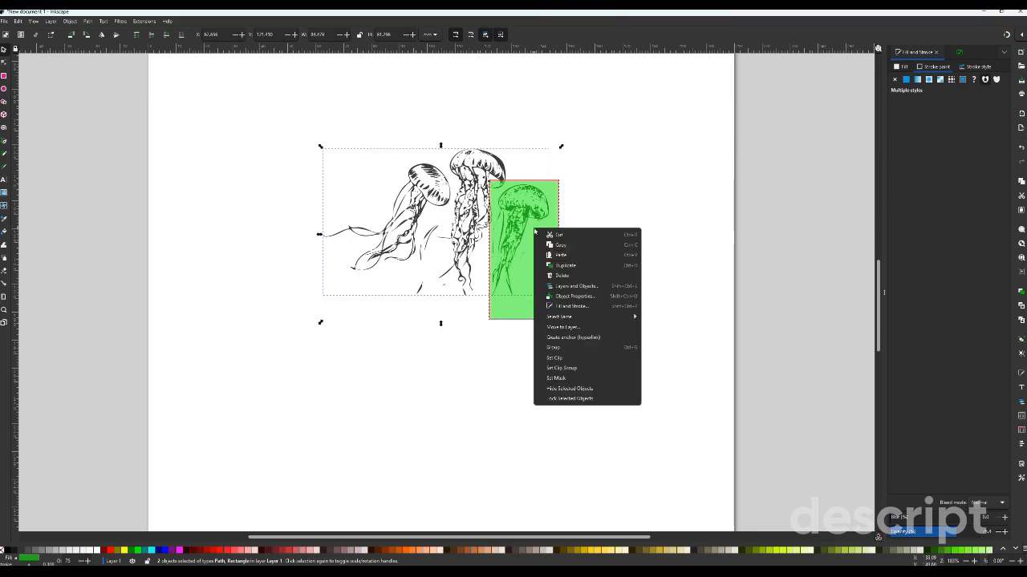
left_click(567, 357)
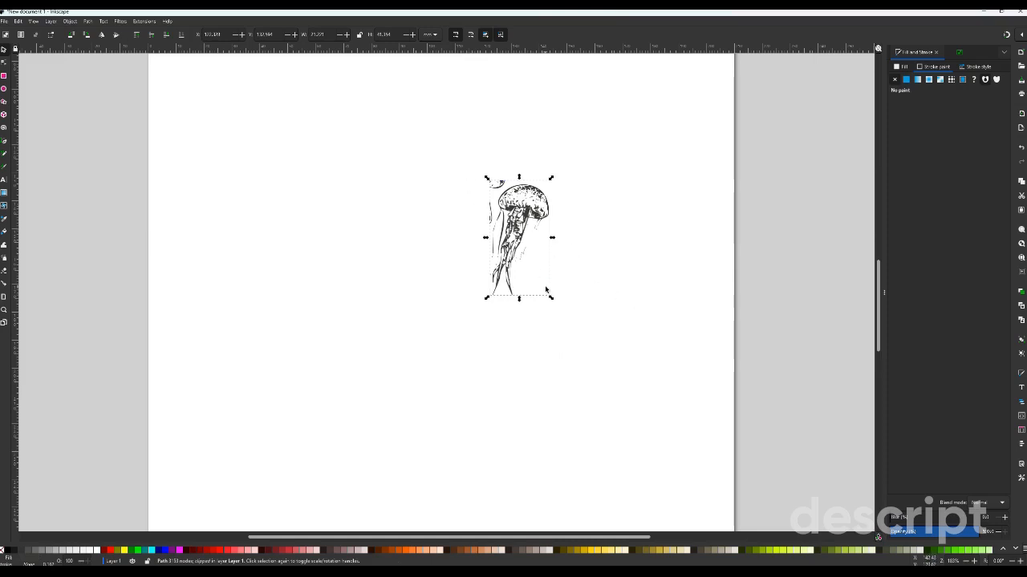
left_click(608, 226)
mouse_move(482, 173)
left_mouse_down()
mouse_move(507, 226)
mouse_move(511, 187)
mouse_move(486, 187)
left_mouse_up()
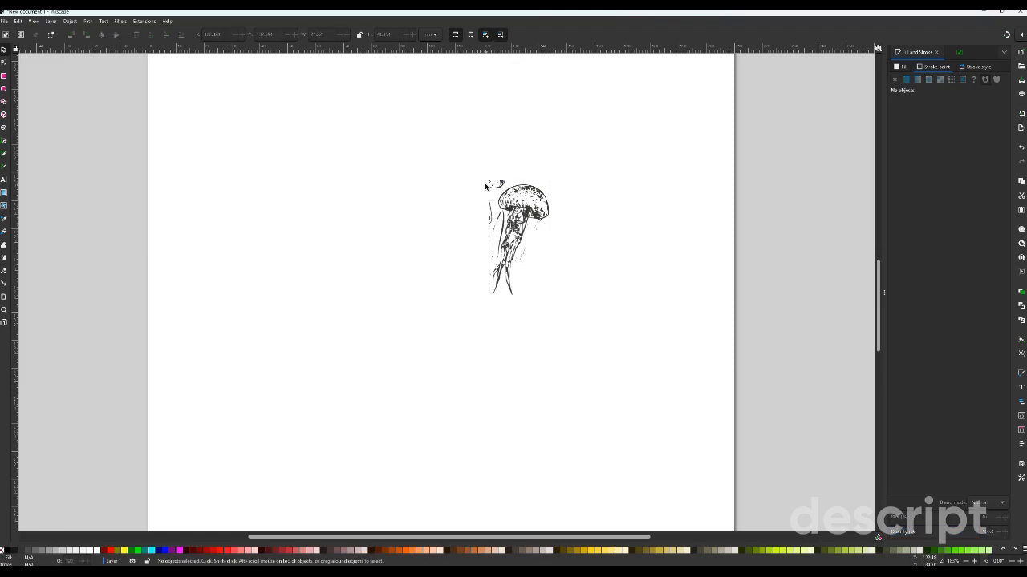
- Delete the clipped path's nodes that form the left jellyfish and most of the middle one
left_click(515, 217)
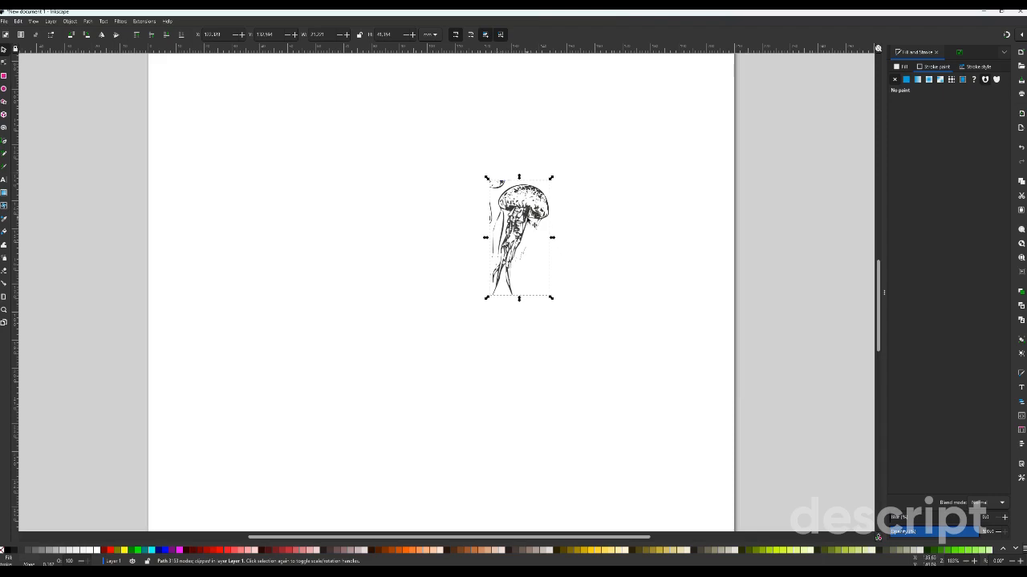
left_click(5, 62)
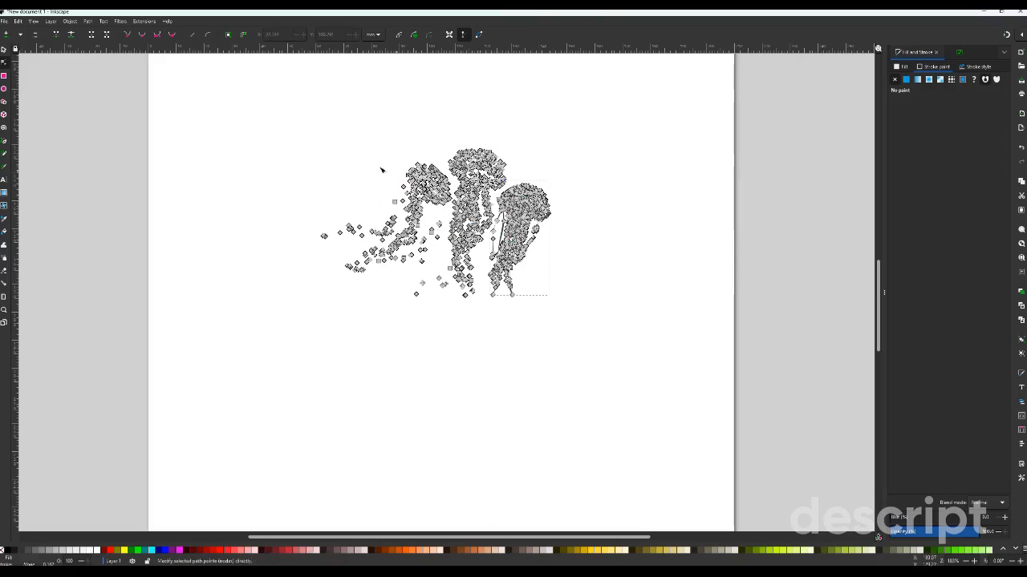
left_click_drag(294, 143, 492, 304)
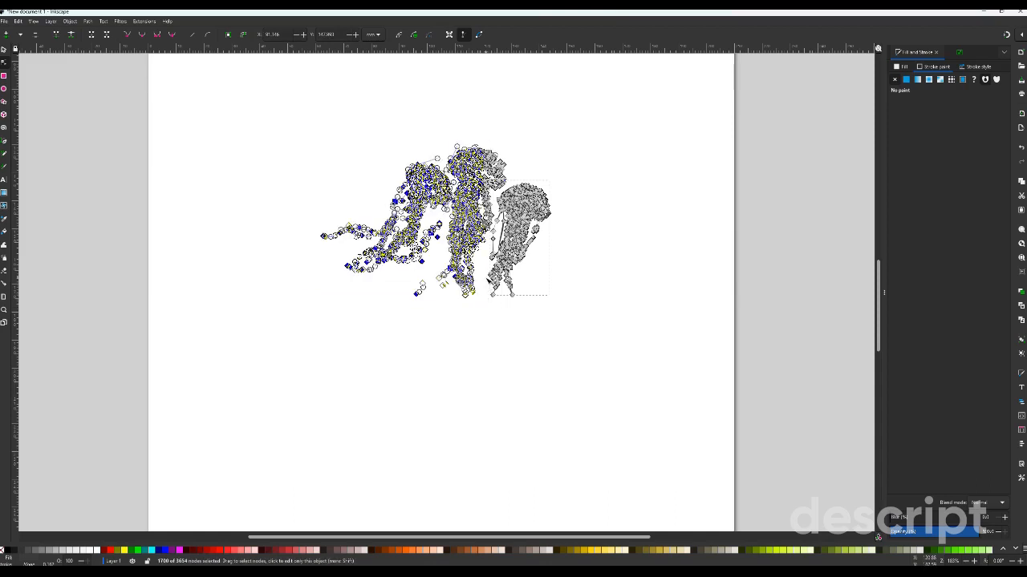
key("Delete")
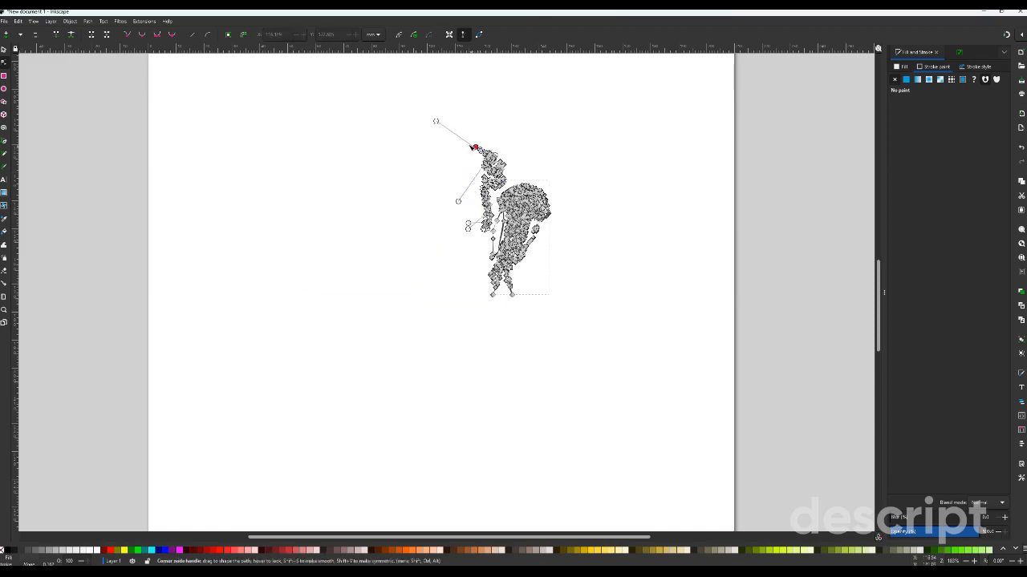
- Remove the segments and nodes remaining from the middle jellyfish's bell
left_click_drag(436, 121, 528, 187)
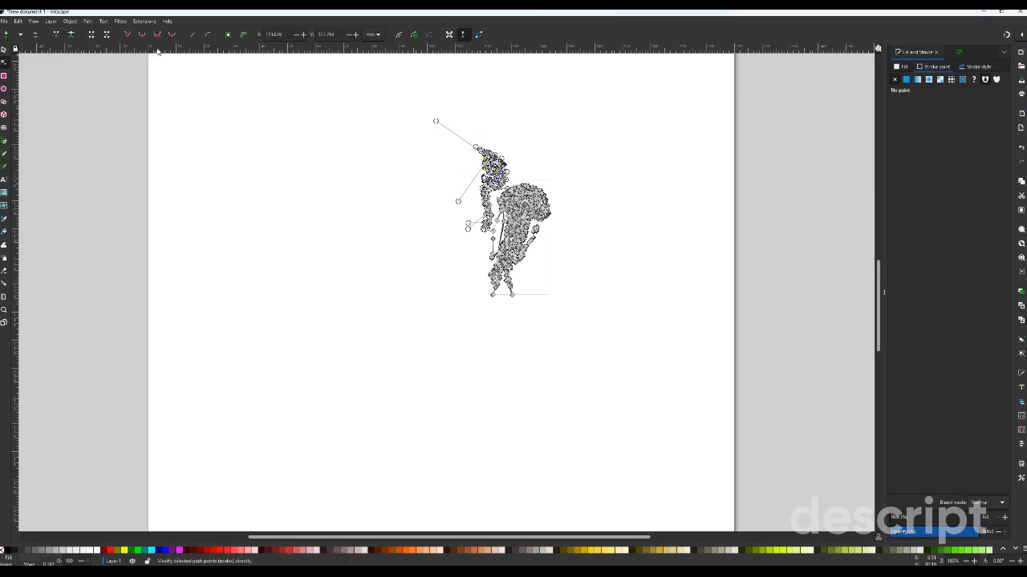
left_click(107, 35)
left_click_drag(454, 154, 509, 188)
scroll(498, 217, "up", 2)
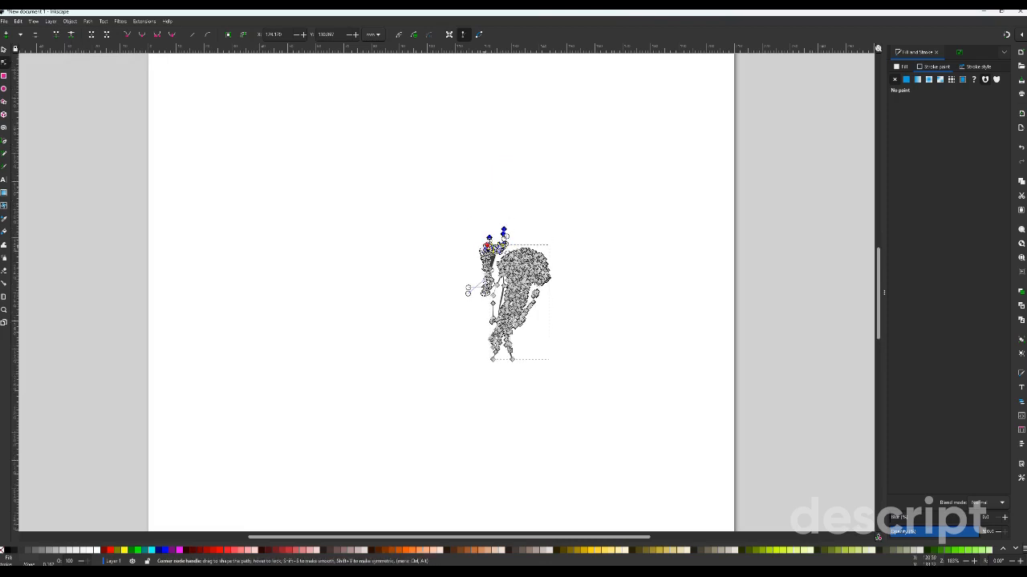
scroll(500, 259, "left", 3)
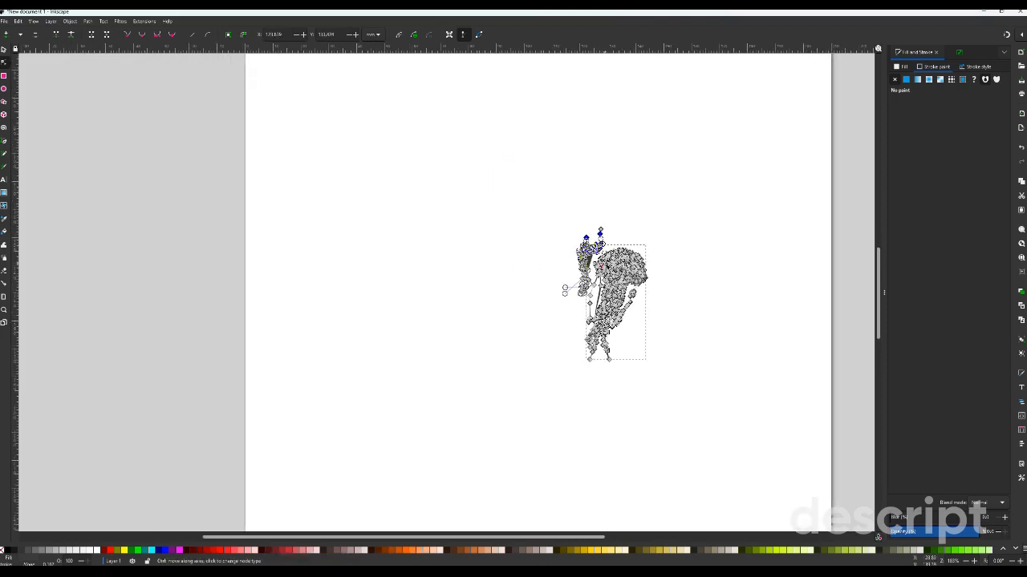
key("Delete")
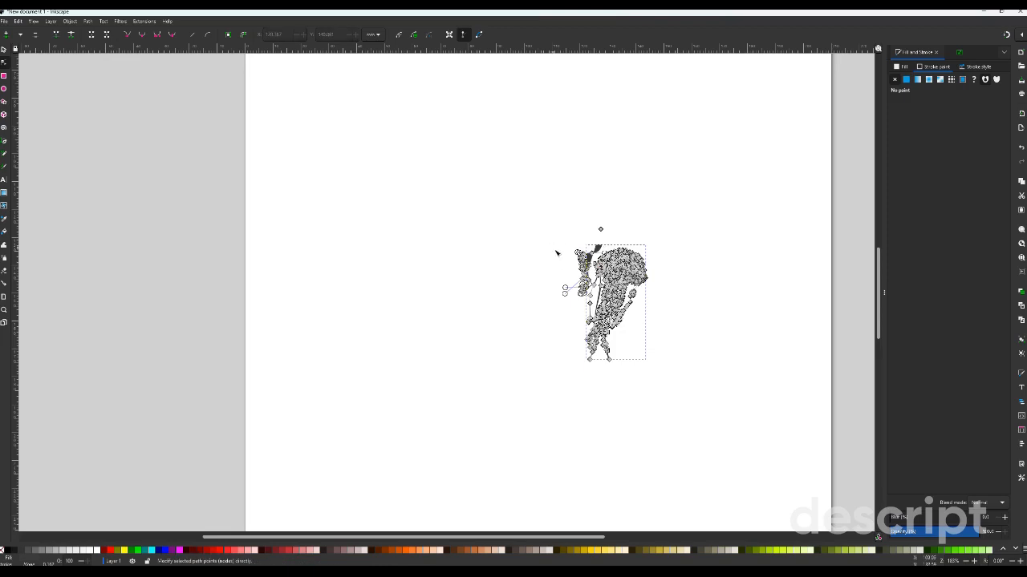
- Delete the middle jellyfish's leftover tentacle nodes and stray top nodes, then deselect the path
left_click_drag(557, 254, 594, 300)
key("Delete")
left_click_drag(602, 223, 576, 249)
left_click(714, 252)
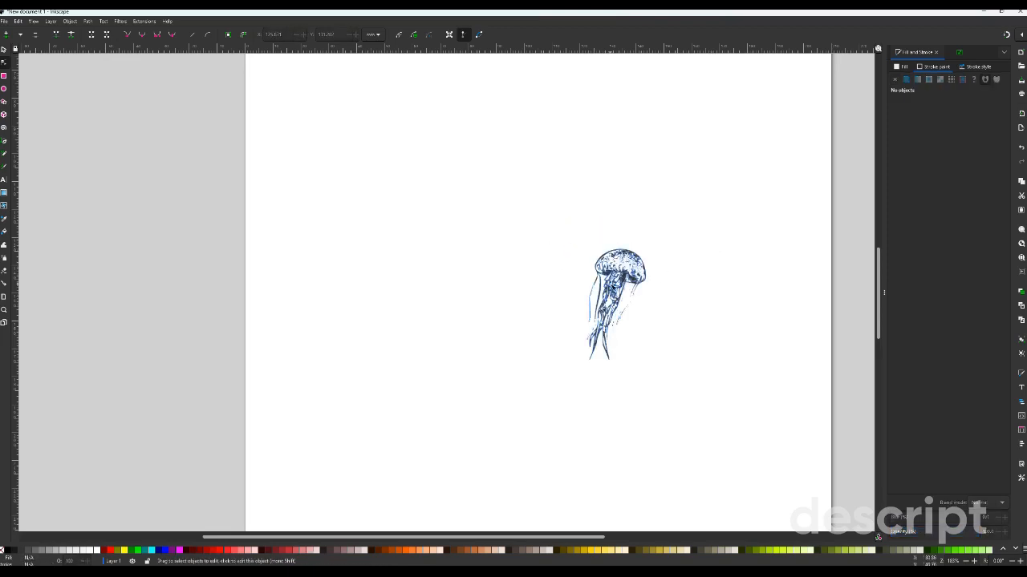
- Move the remaining jellyfish up and to the left, and enlarge it to about 30 by 49 mm
left_click(4, 49)
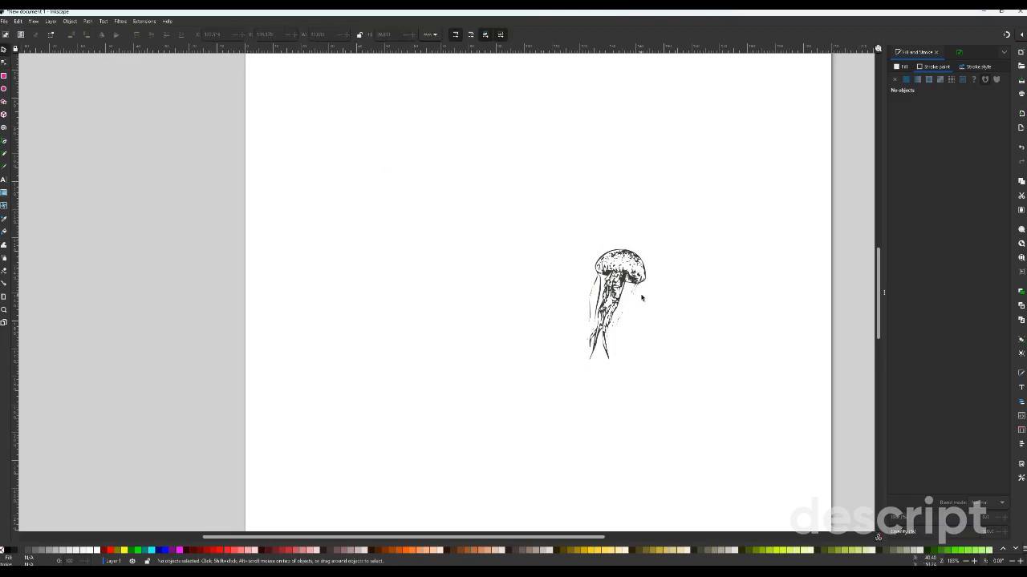
left_click_drag(613, 280, 520, 217)
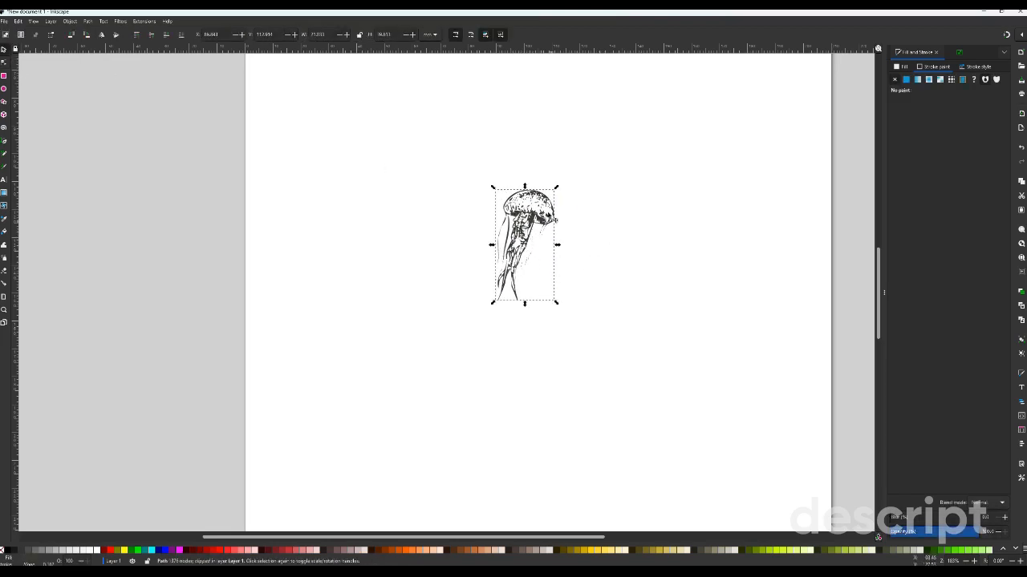
left_click_drag(493, 190, 467, 161)
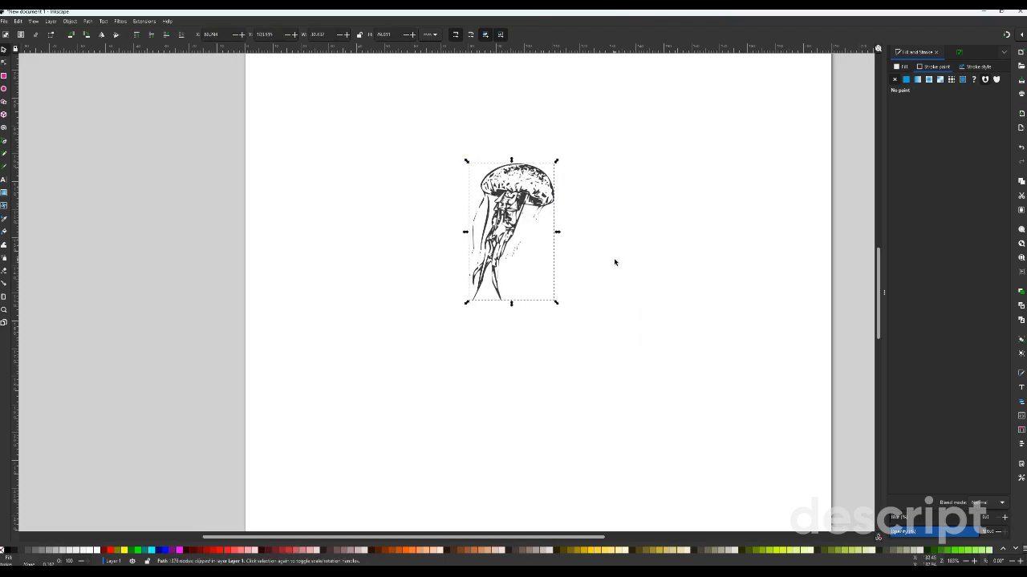
- Change the jellyfish's flat fill to a bright green and deselect it
left_click(905, 79)
left_click(932, 206)
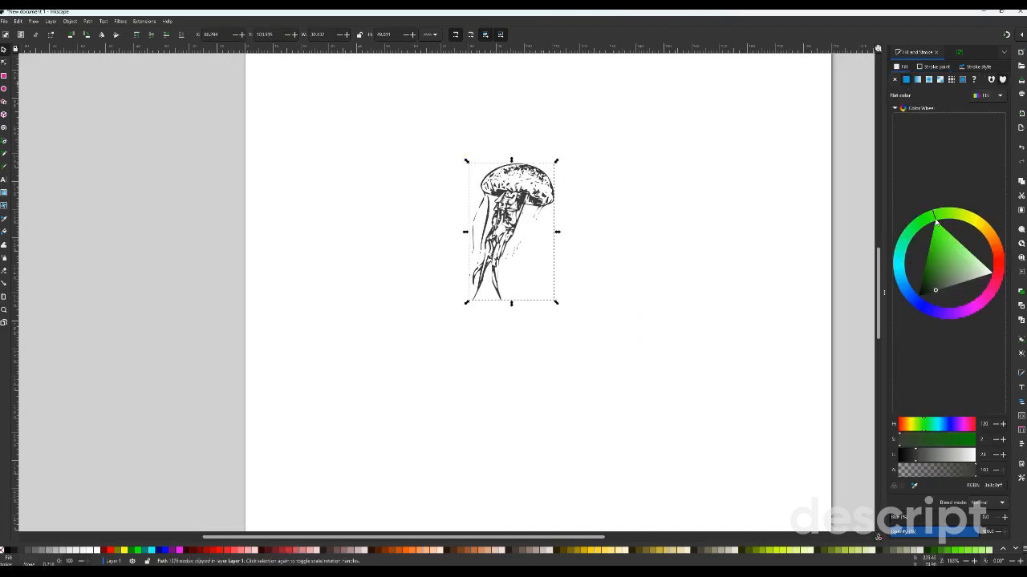
left_click(659, 269)
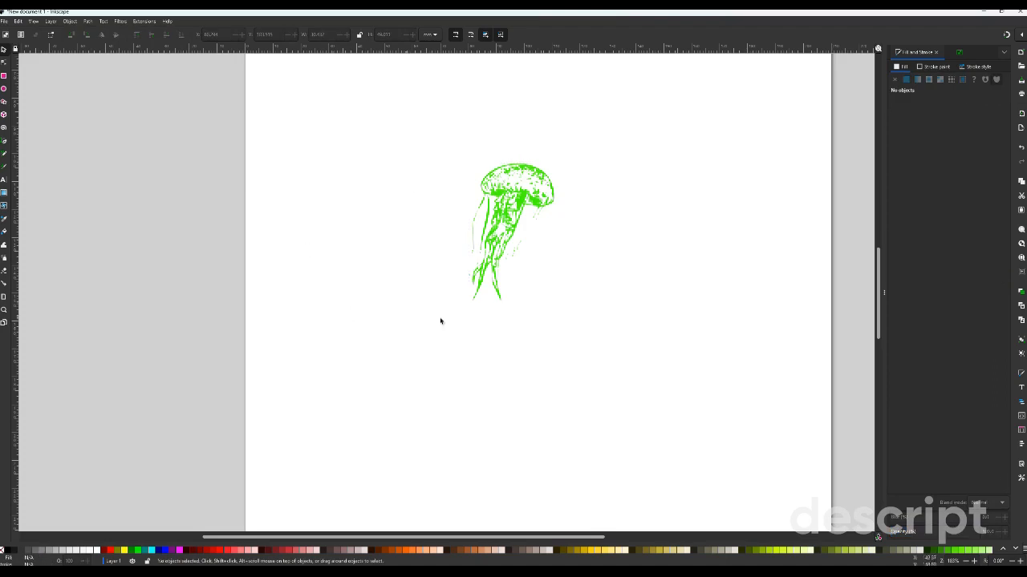